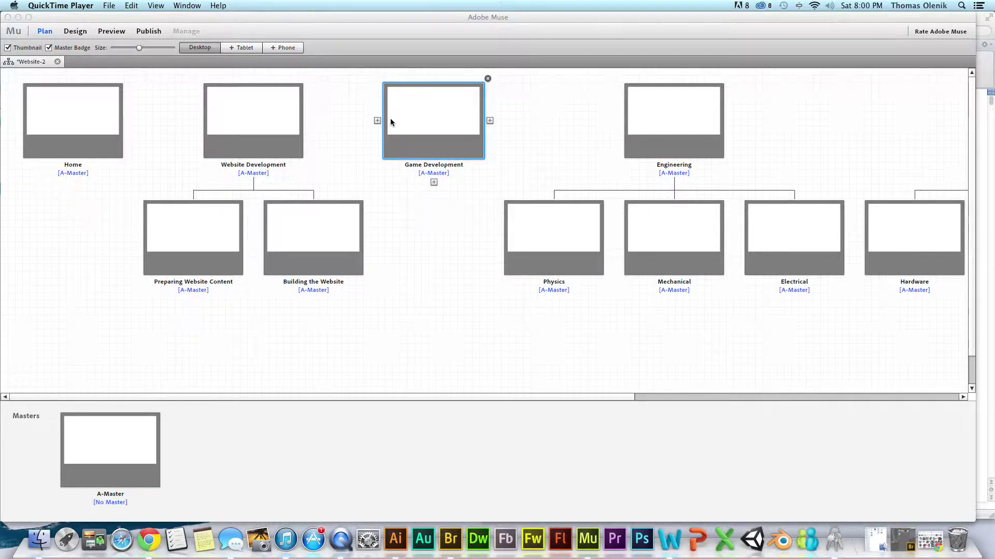
{"action": "left_click", "coordinate": [111, 6]}
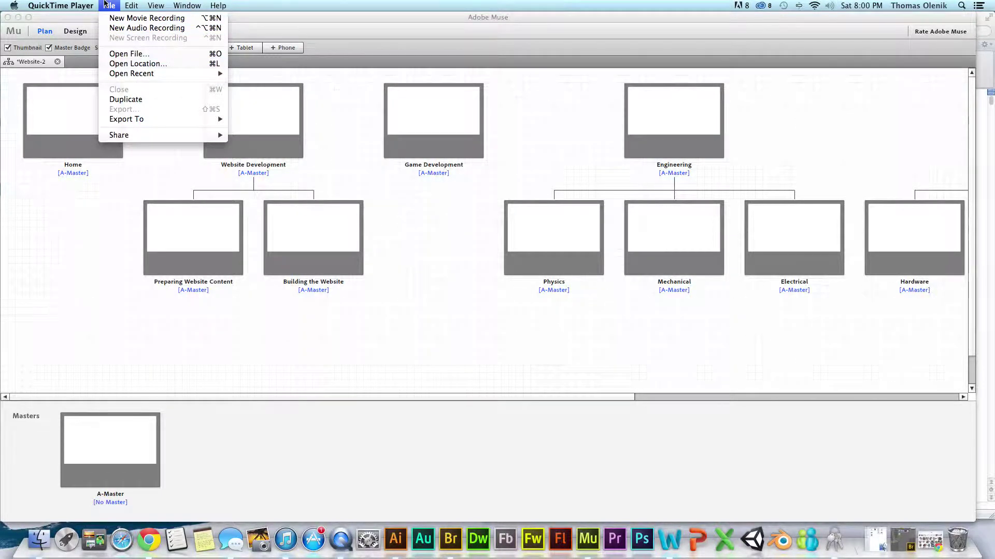
{"action": "left_click", "coordinate": [304, 43]}
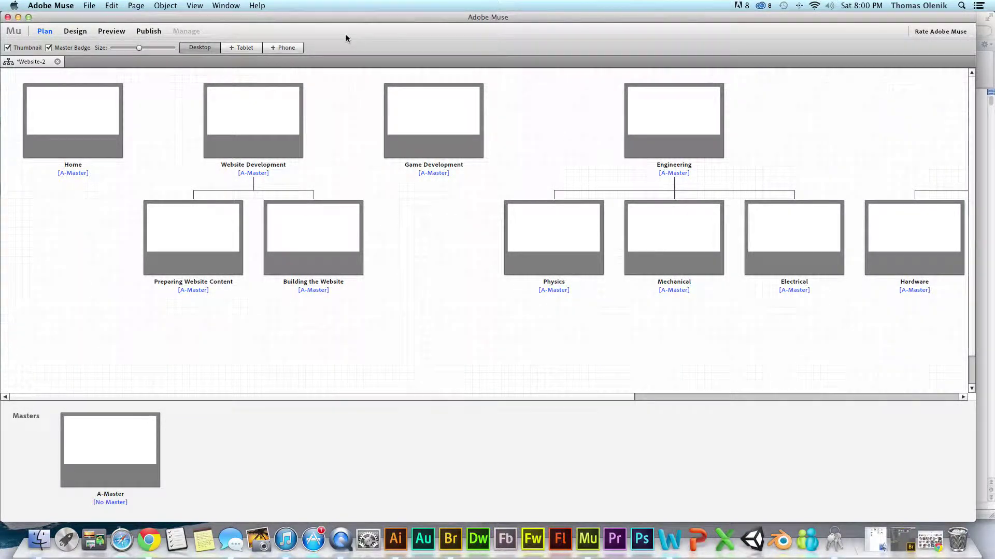
{"action": "left_click", "coordinate": [73, 215]}
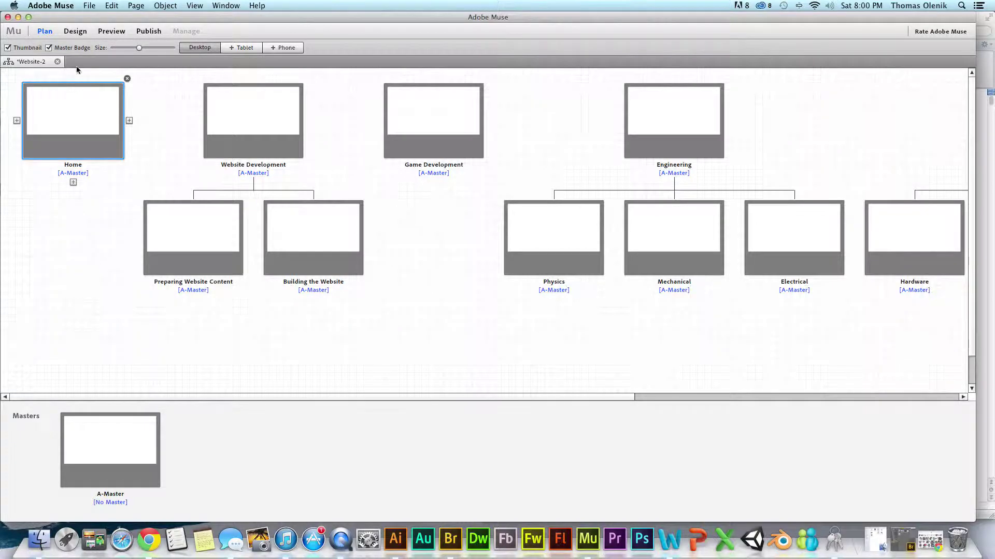
Start saving the site and name the file SpazzTech.muse
{"action": "left_click", "coordinate": [88, 5]}
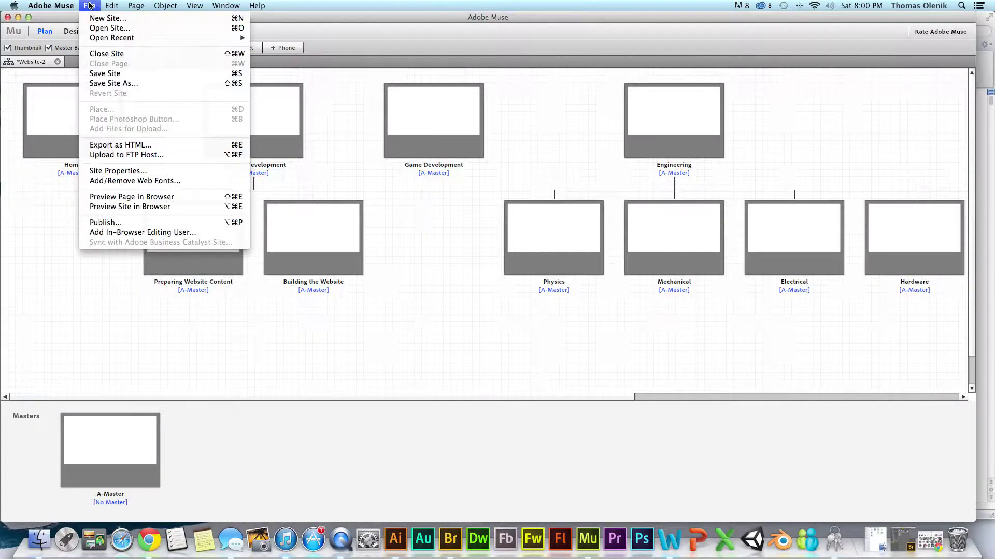
{"action": "left_click", "coordinate": [110, 73]}
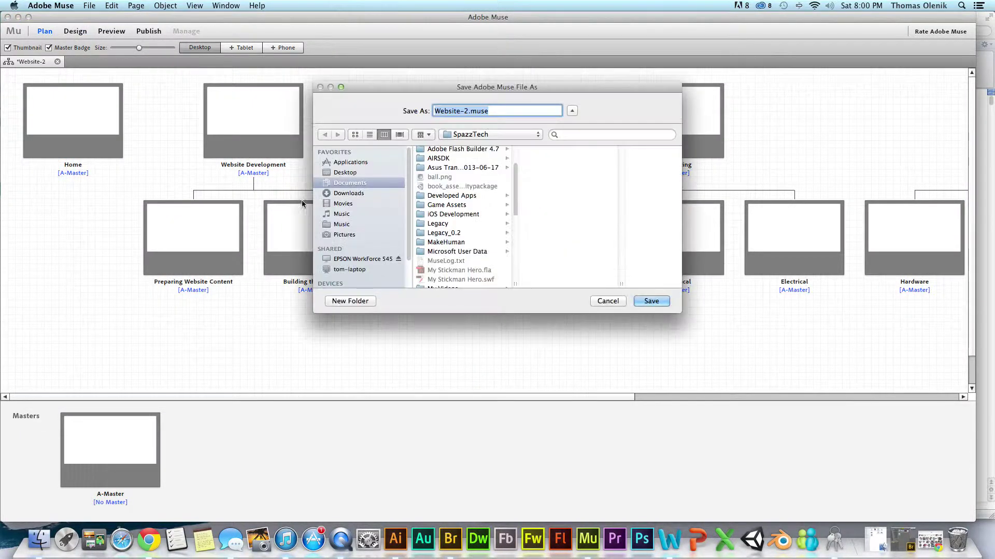
{"action": "left_click", "coordinate": [460, 111]}
{"action": "left_click", "coordinate": [468, 111]}
{"action": "key", "text": "BackSpace"}
{"action": "key", "text": "BackSpace"}
{"action": "key", "text": "BackSpace"}
{"action": "key", "text": "BackSpace"}
{"action": "key", "text": "BackSpace"}
{"action": "key", "text": "BackSpace"}
{"action": "key", "text": "BackSpace"}
{"action": "key", "text": "BackSpace"}
{"action": "key", "text": "BackSpace"}
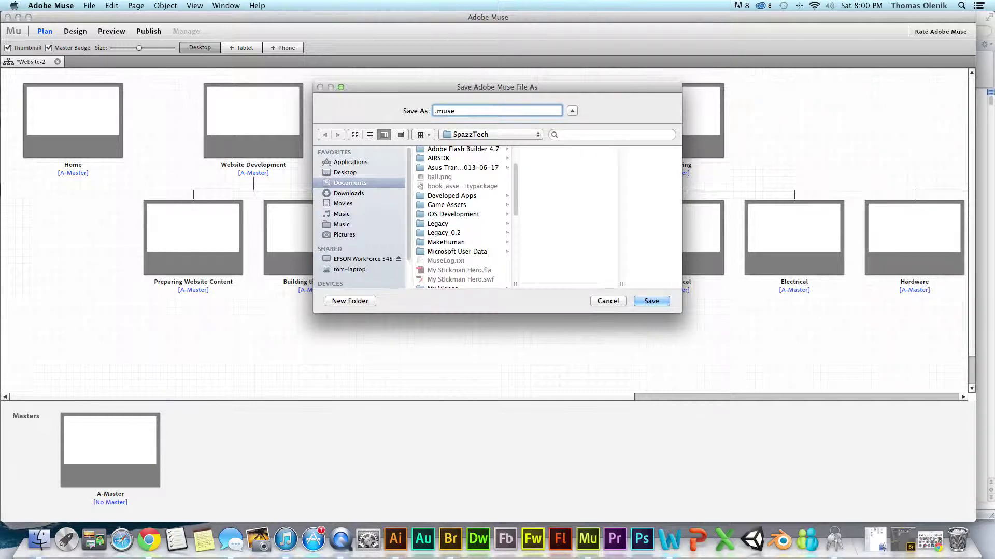
{"action": "type", "text": "Sp"}
{"action": "type", "text": "axxT"}
{"action": "key", "text": "BackSpace"}
{"action": "key", "text": "BackSpace"}
{"action": "key", "text": "BackSpace"}
{"action": "type", "text": "zzte"}
{"action": "type", "text": "Tech"}
Choose the SpazzTech folder inside Documents as the location and save the site file there
{"action": "left_click", "coordinate": [369, 184]}
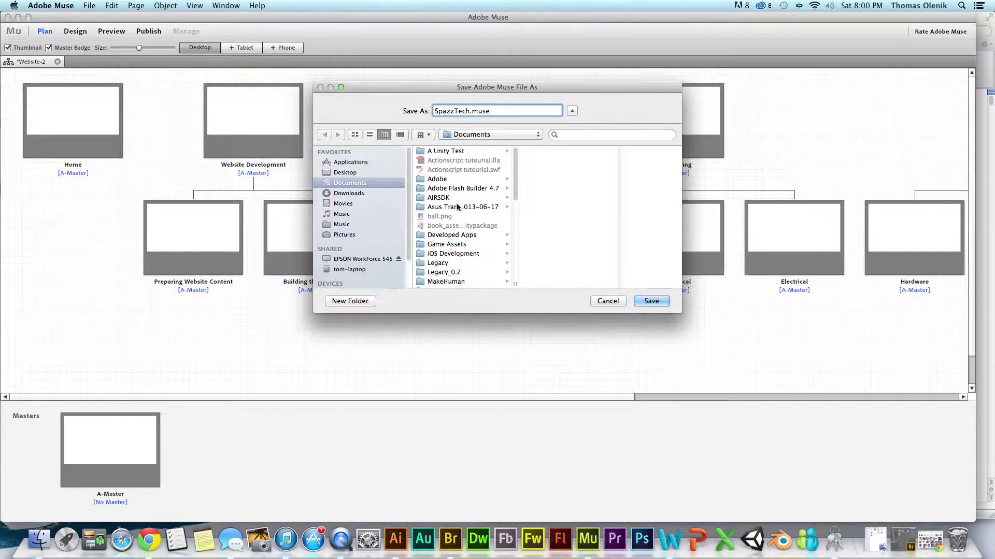
{"action": "left_click_drag", "start_coordinate": [517, 192], "coordinate": [515, 257]}
{"action": "left_click", "coordinate": [506, 238]}
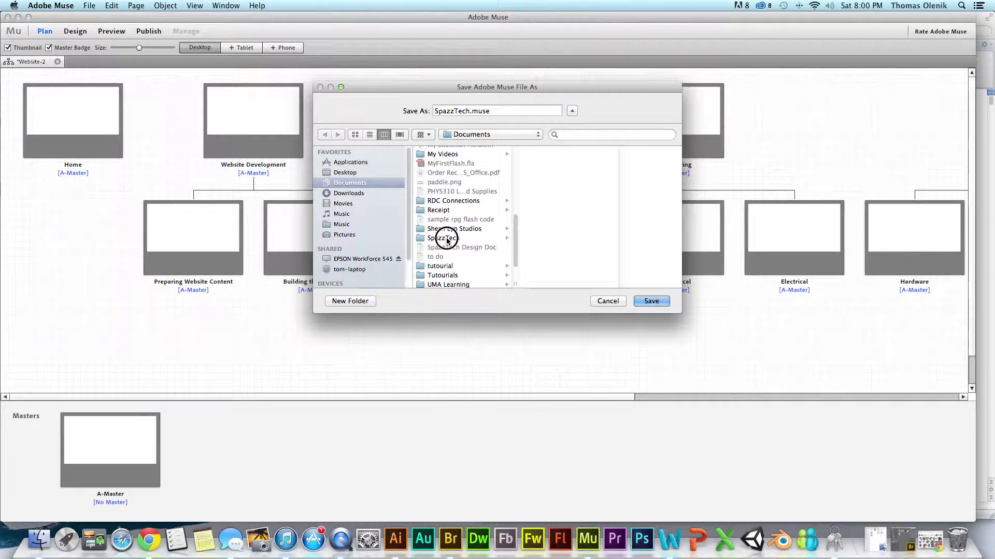
{"action": "left_click", "coordinate": [664, 301]}
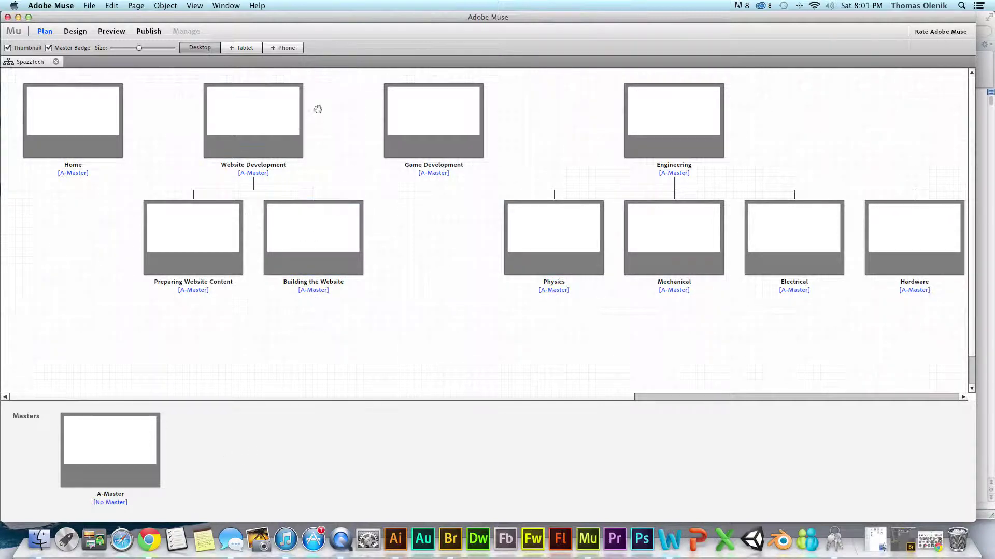
Open the Home page from the site plan in Design view
{"action": "left_click", "coordinate": [80, 131]}
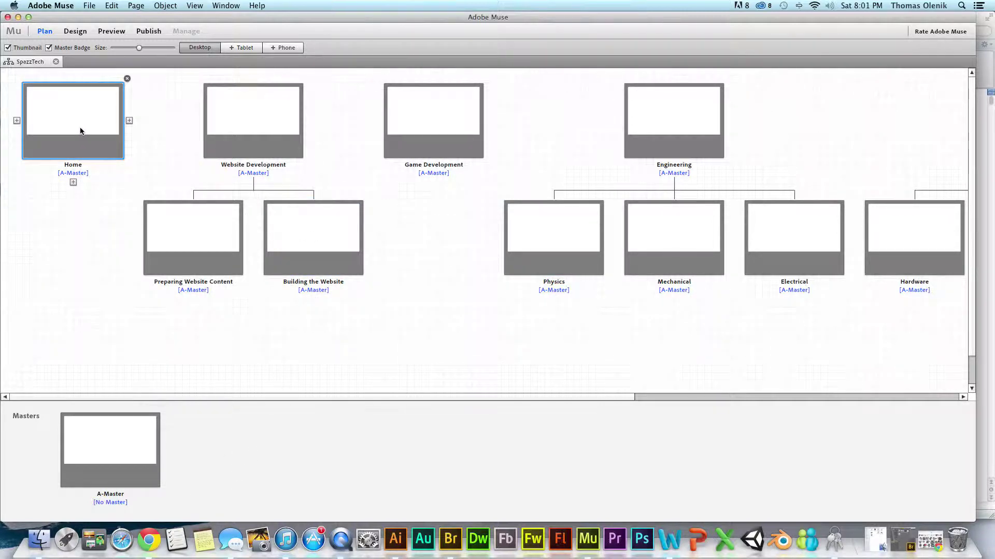
{"action": "double_click", "coordinate": [56, 108]}
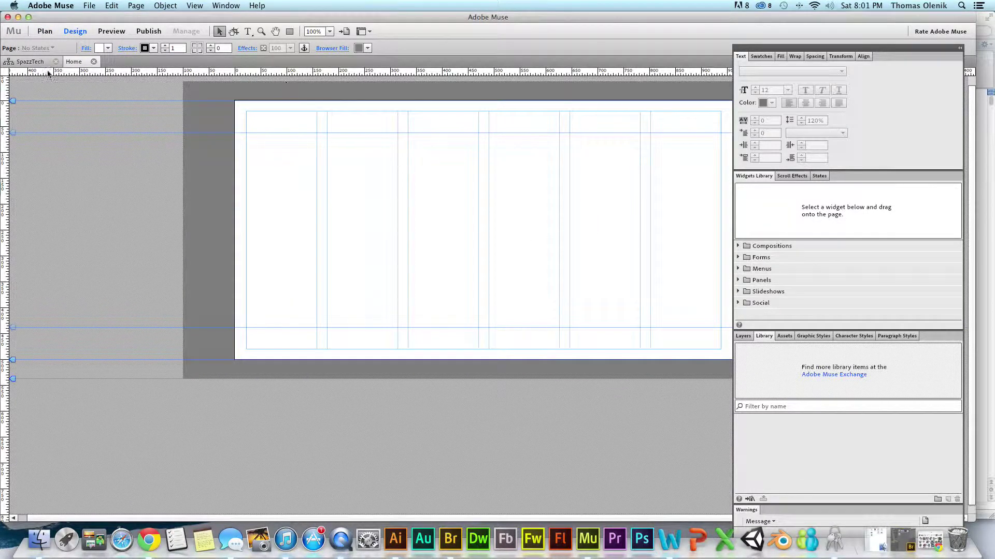
{"action": "left_click", "coordinate": [46, 32]}
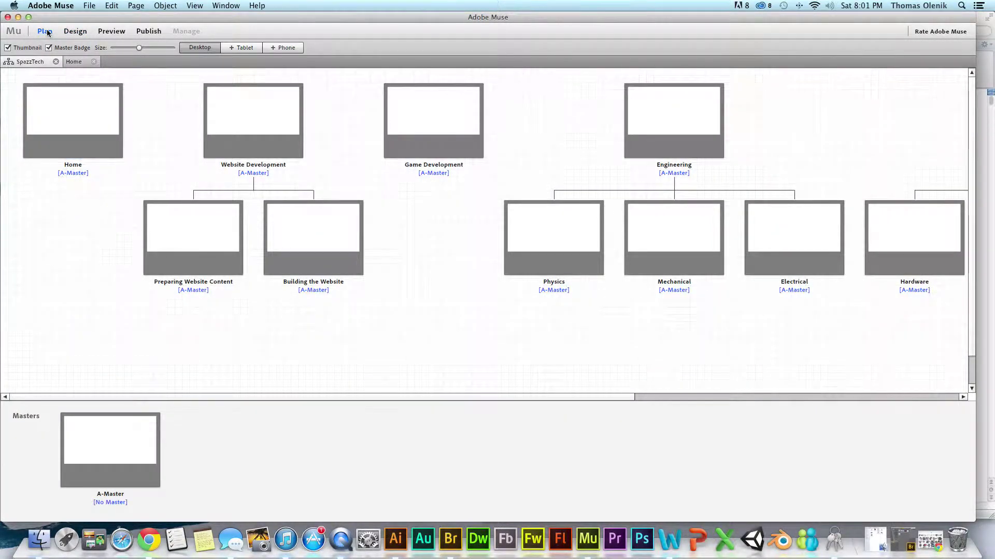
{"action": "left_click", "coordinate": [74, 31]}
{"action": "left_click", "coordinate": [77, 63]}
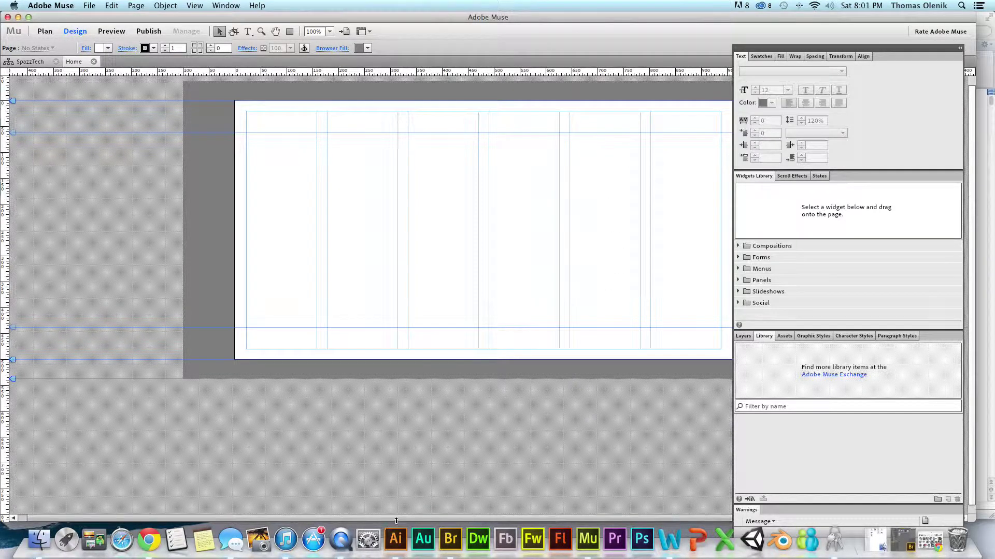
Move the floating panel group away from the Home page so the full page width is uncovered
{"action": "left_click", "coordinate": [216, 519]}
{"action": "left_click_drag", "start_coordinate": [216, 519], "coordinate": [284, 517]}
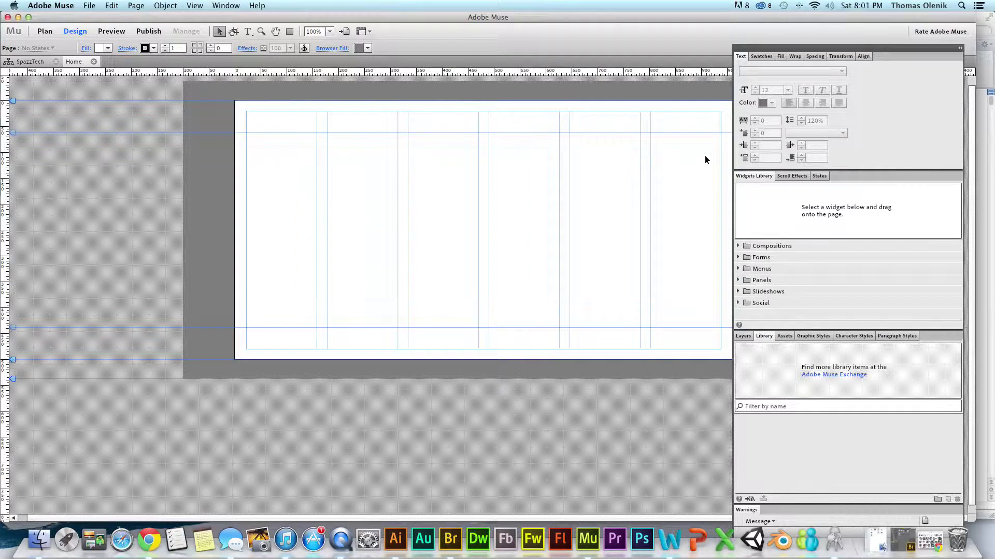
{"action": "left_click_drag", "start_coordinate": [893, 45], "coordinate": [922, 41]}
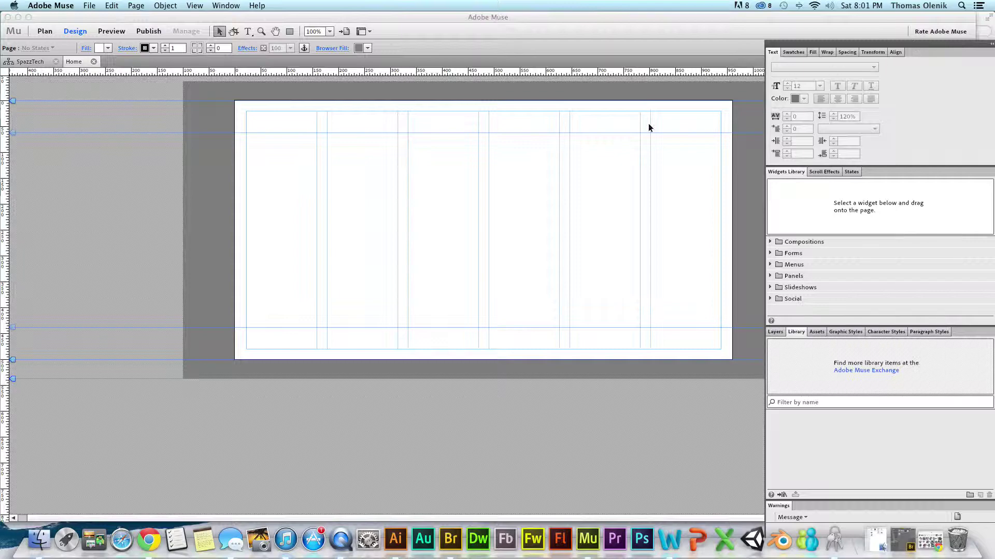
Preview the Home page and return to its design by way of the site plan
{"action": "left_click", "coordinate": [110, 31]}
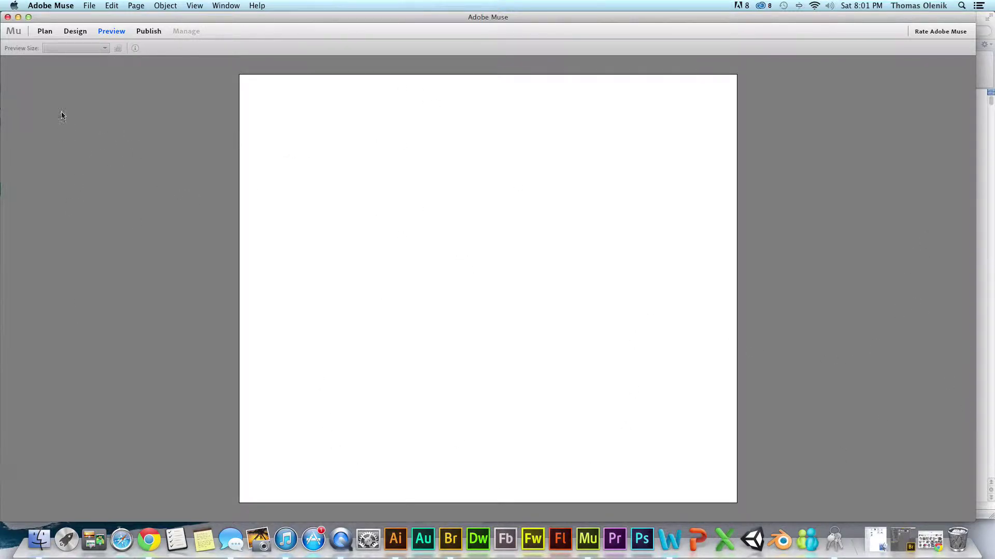
{"action": "left_click", "coordinate": [44, 32]}
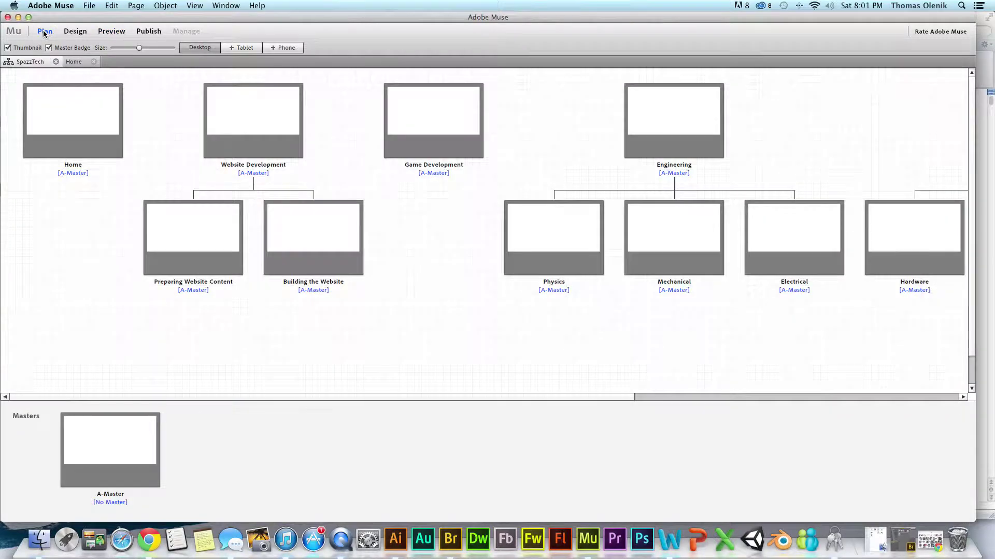
{"action": "left_click", "coordinate": [82, 63]}
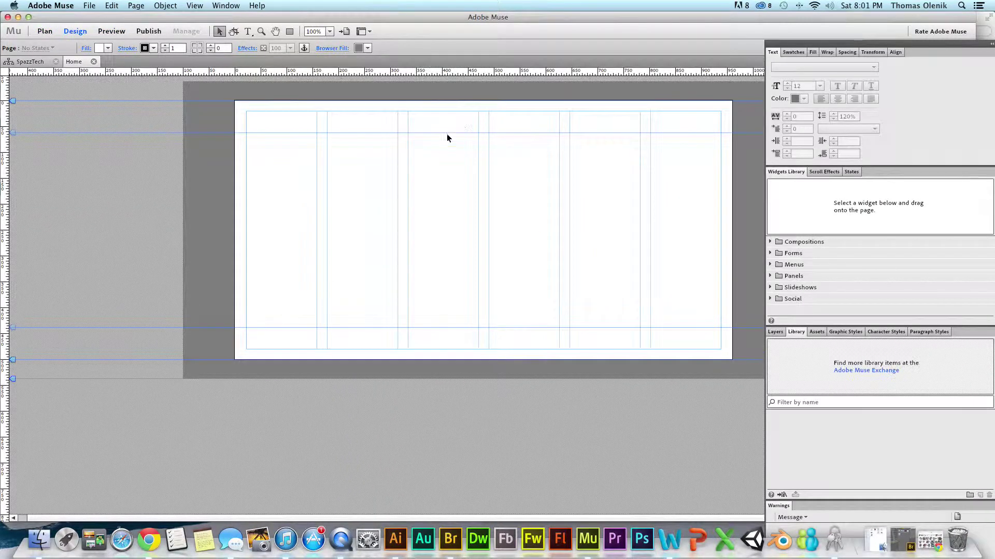
Open the A-Master page from the site plan for editing
{"action": "left_click", "coordinate": [30, 61]}
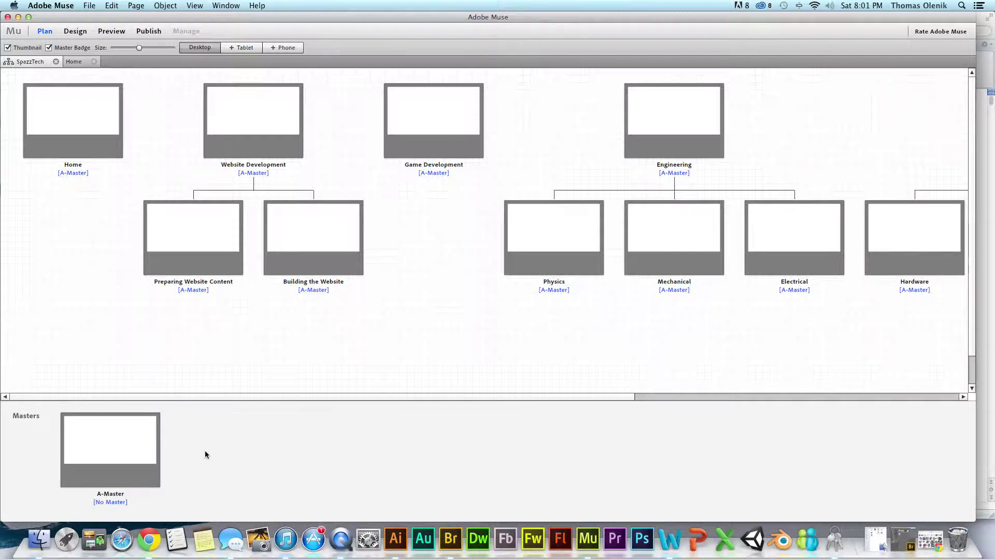
{"action": "left_click", "coordinate": [115, 456]}
{"action": "left_click", "coordinate": [108, 444]}
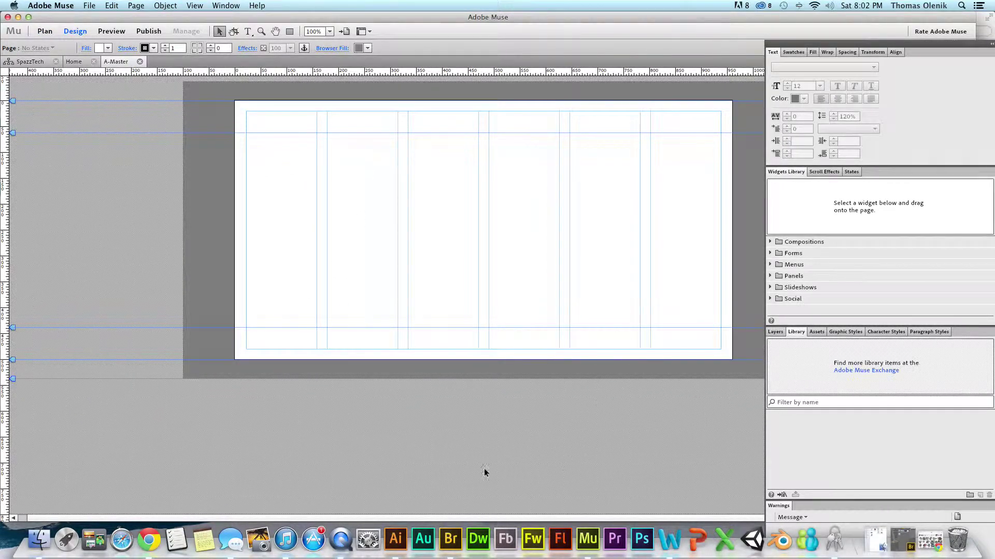
Set the A-Master's browser fill to slate blue 41596A and store that colour as a new swatch
{"action": "left_click", "coordinate": [330, 31]}
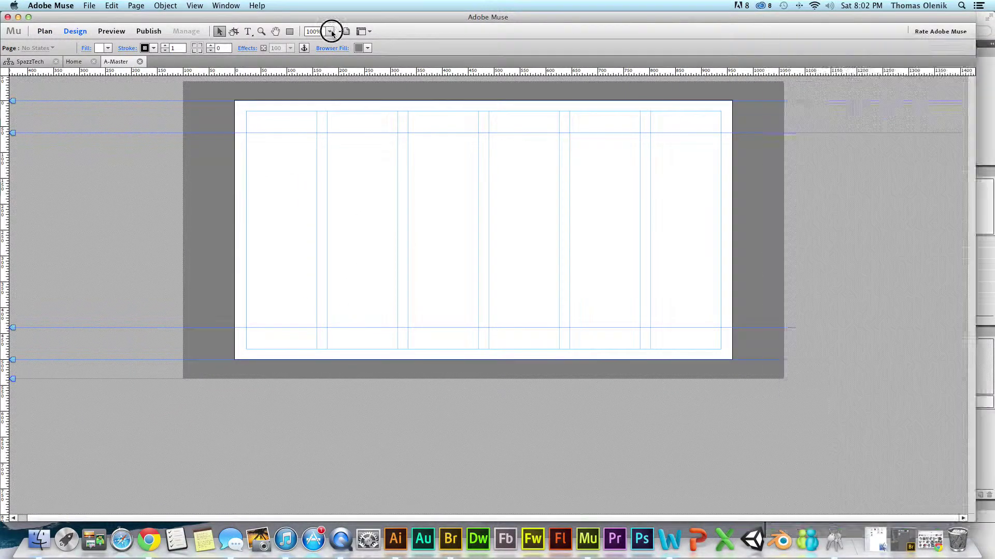
{"action": "left_click", "coordinate": [321, 75]}
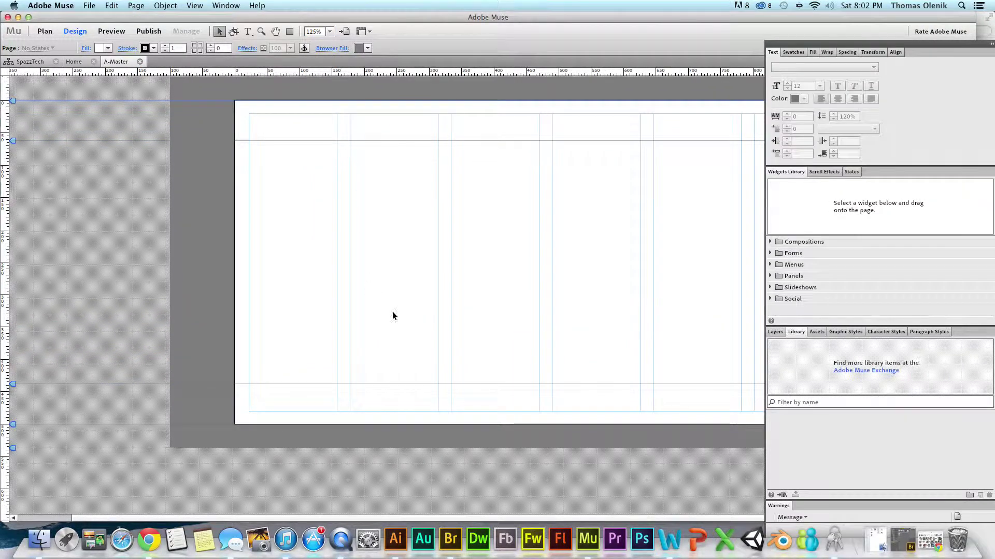
{"action": "left_click_drag", "start_coordinate": [379, 516], "coordinate": [498, 511]}
{"action": "scroll", "coordinate": [452, 343], "scroll_direction": "up", "scroll_amount": 1}
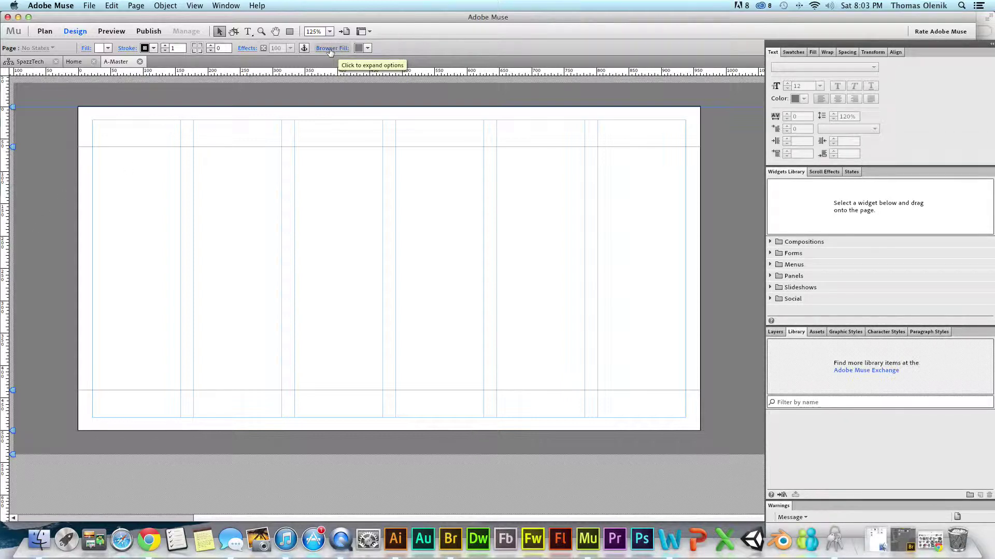
{"action": "left_click", "coordinate": [366, 48]}
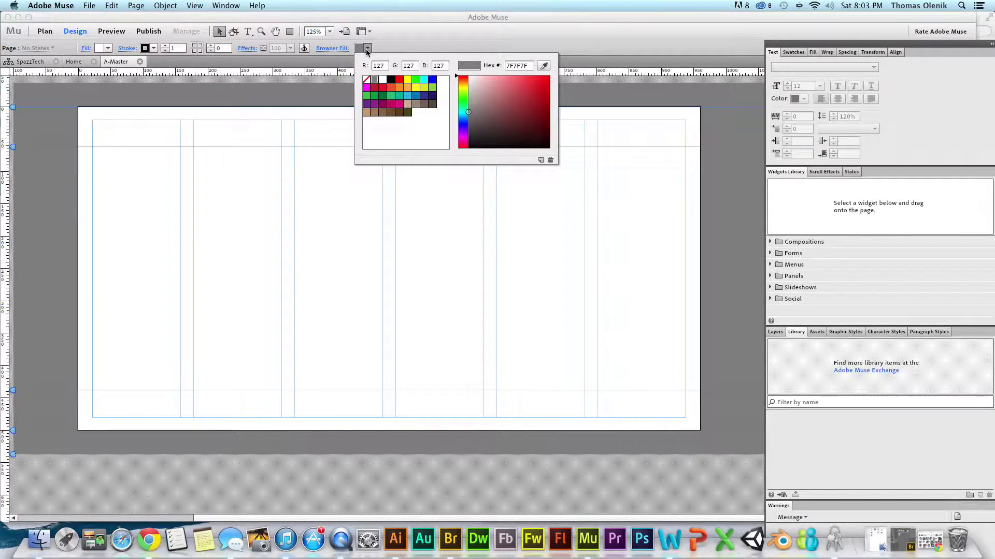
{"action": "left_click", "coordinate": [415, 97]}
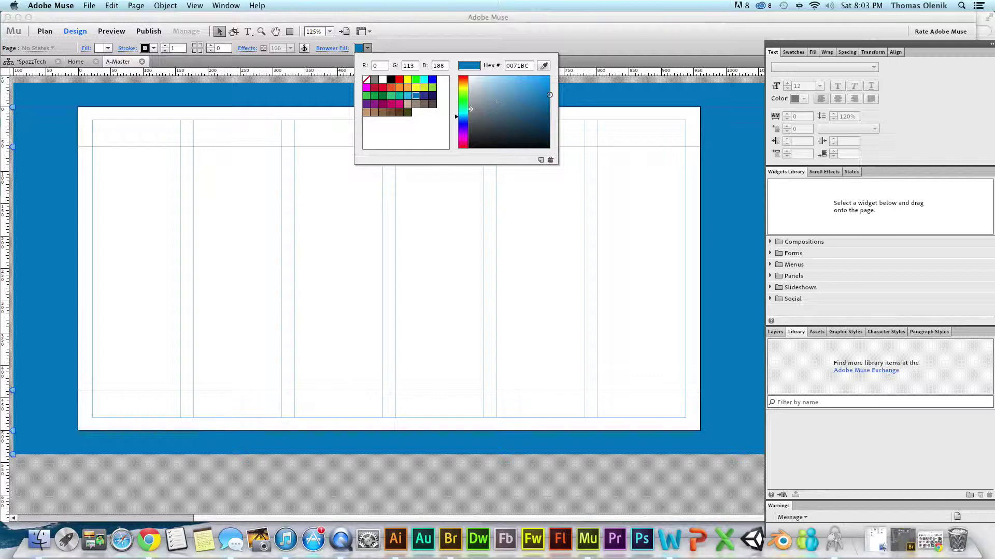
{"action": "mouse_move", "coordinate": [494, 98]}
{"action": "left_mouse_down"}
{"action": "mouse_move", "coordinate": [521, 128]}
{"action": "mouse_move", "coordinate": [496, 113]}
{"action": "left_mouse_up"}
{"action": "left_click", "coordinate": [507, 119]}
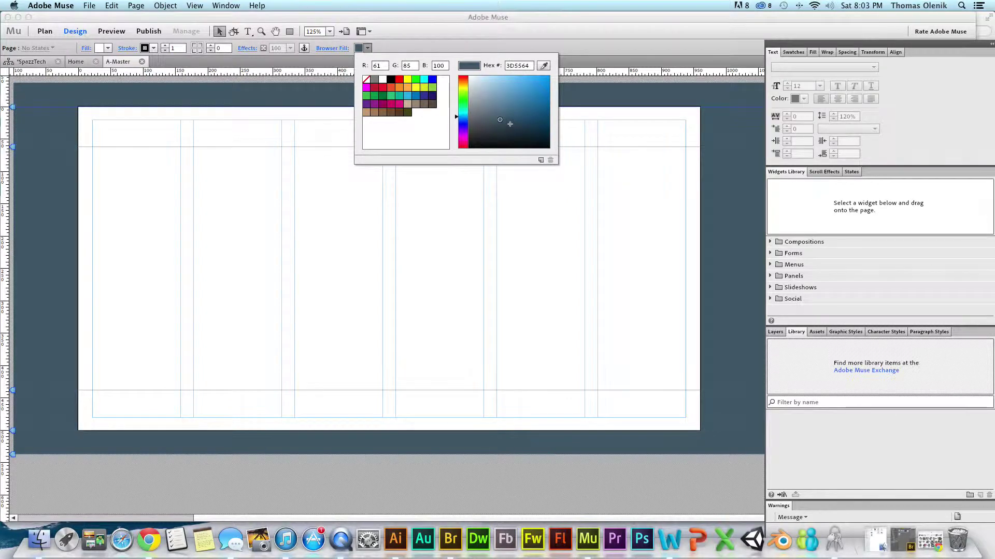
{"action": "left_click", "coordinate": [510, 121]}
{"action": "left_click", "coordinate": [541, 160]}
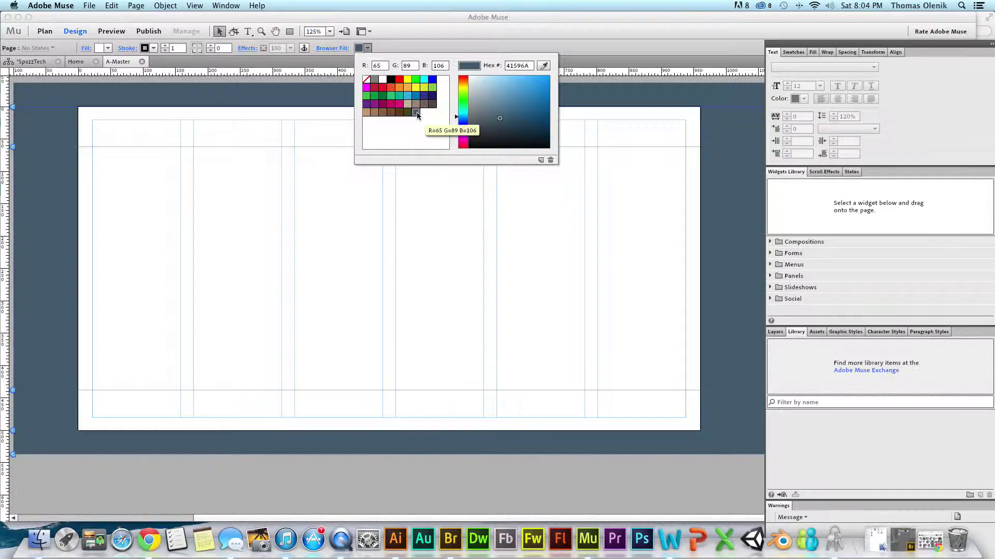
{"action": "left_click", "coordinate": [734, 7]}
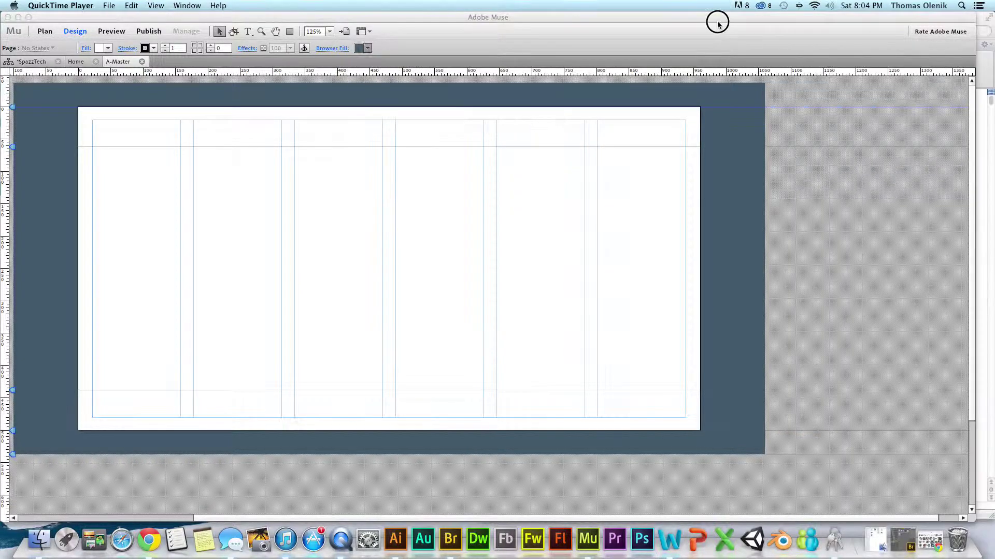
{"action": "left_click", "coordinate": [819, 45]}
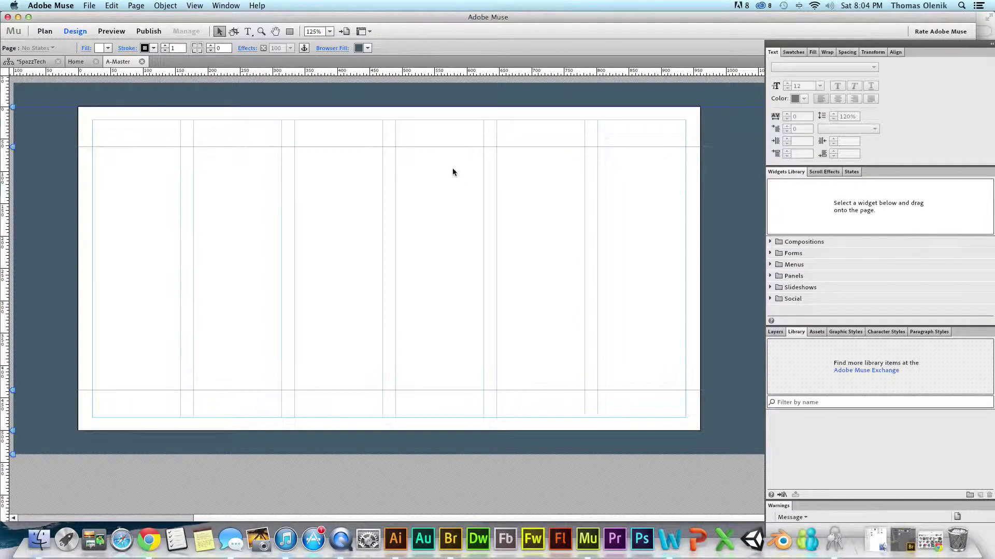
{"action": "left_click", "coordinate": [361, 48]}
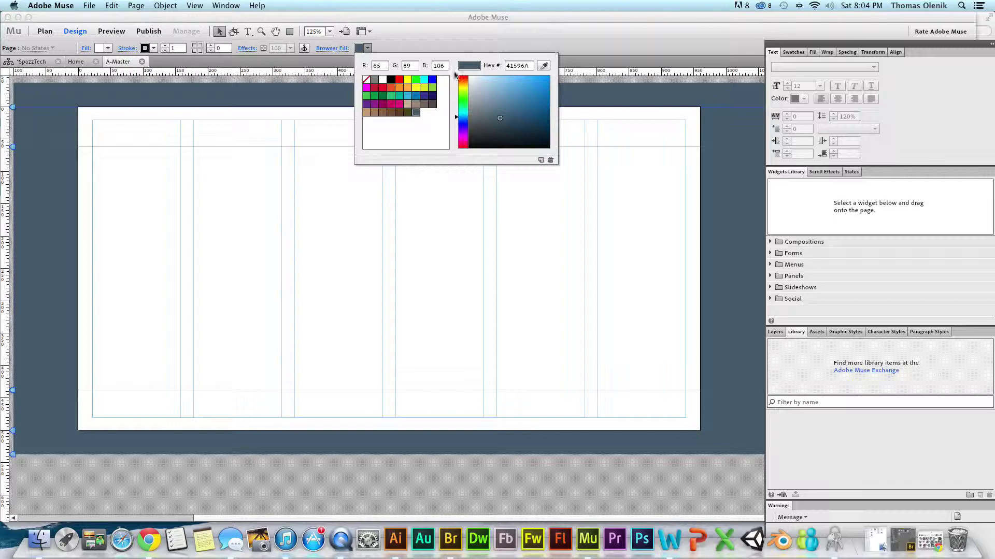
{"action": "left_click", "coordinate": [461, 39]}
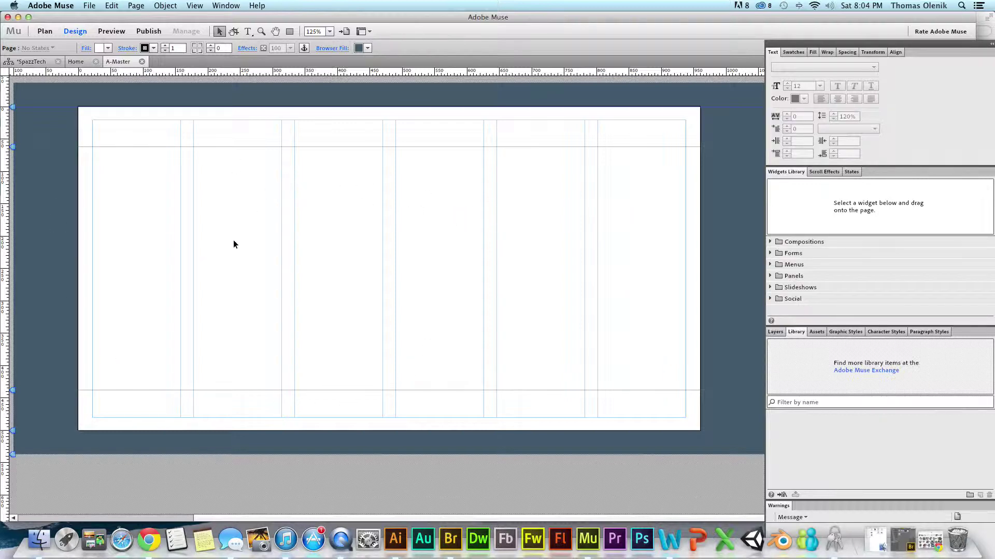
Set the A-Master's page fill to no colour
{"action": "left_click", "coordinate": [109, 48]}
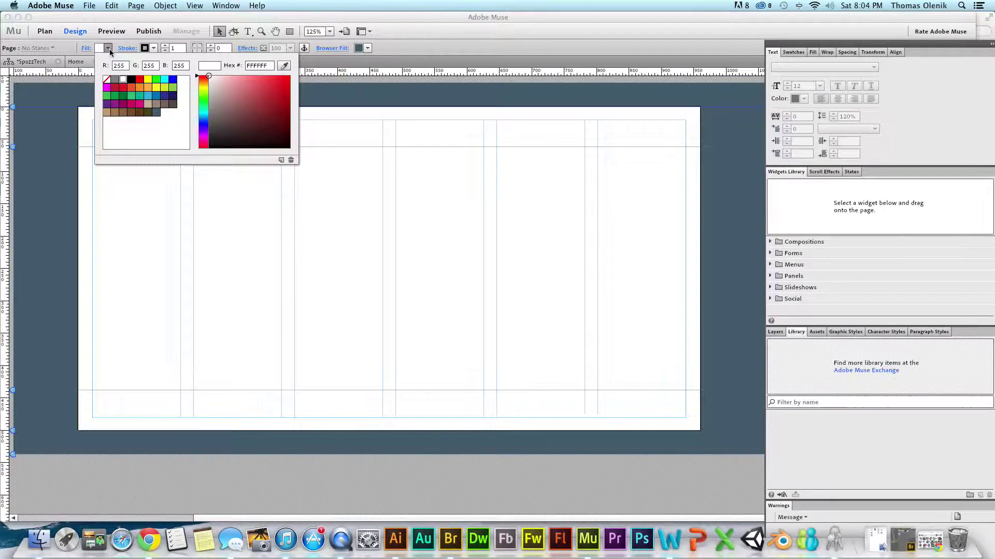
{"action": "left_click", "coordinate": [107, 80]}
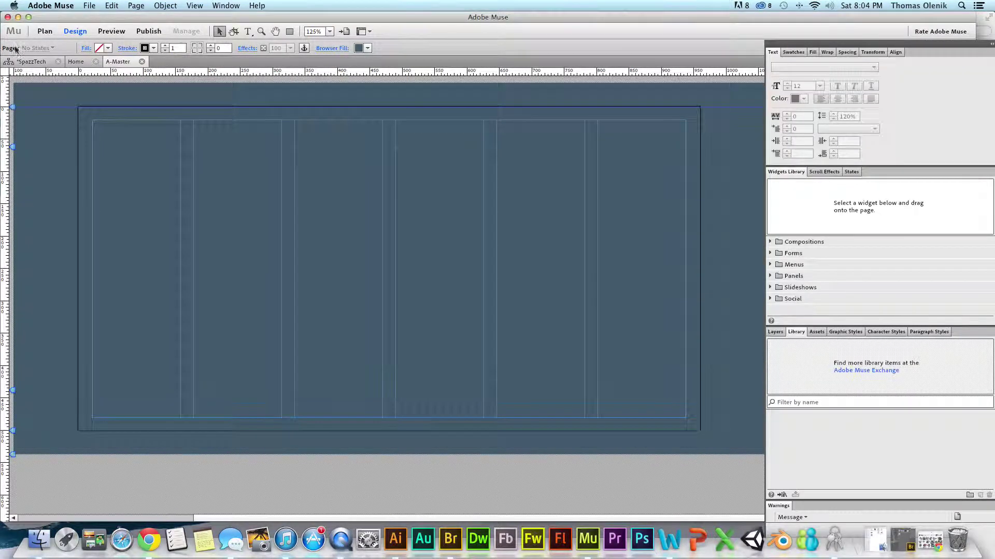
Lower the A-Master page fill's opacity to 16
{"action": "left_click", "coordinate": [86, 49]}
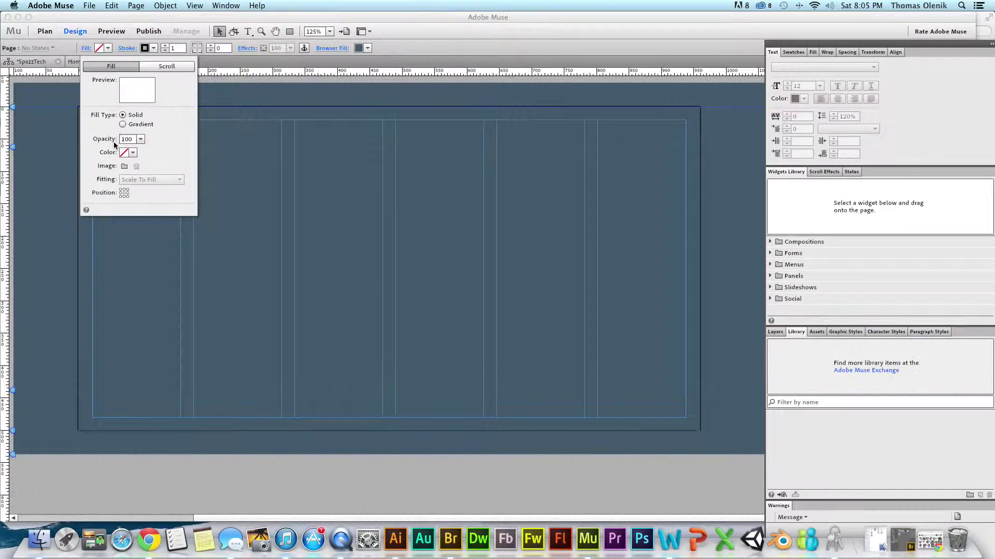
{"action": "left_click", "coordinate": [141, 139]}
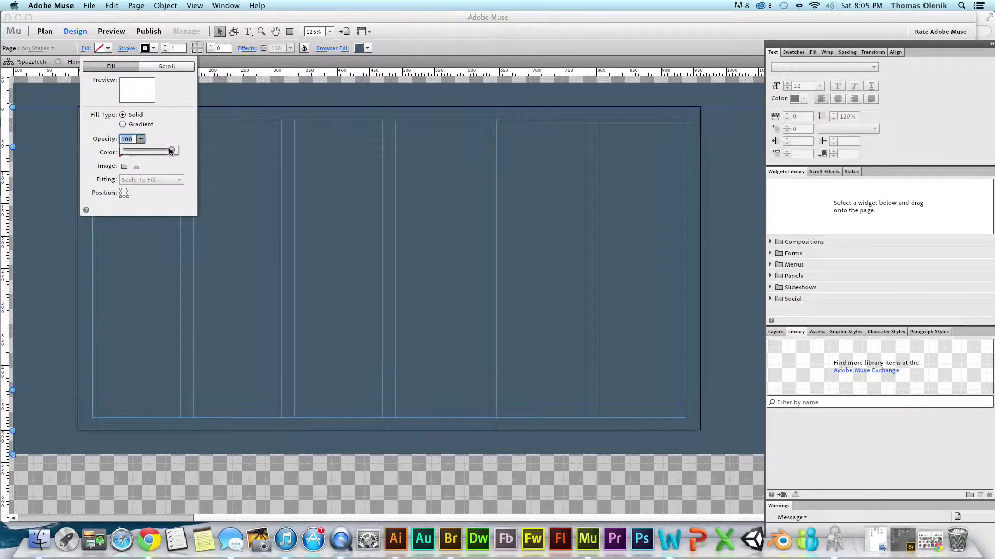
{"action": "left_click_drag", "start_coordinate": [170, 149], "coordinate": [143, 151]}
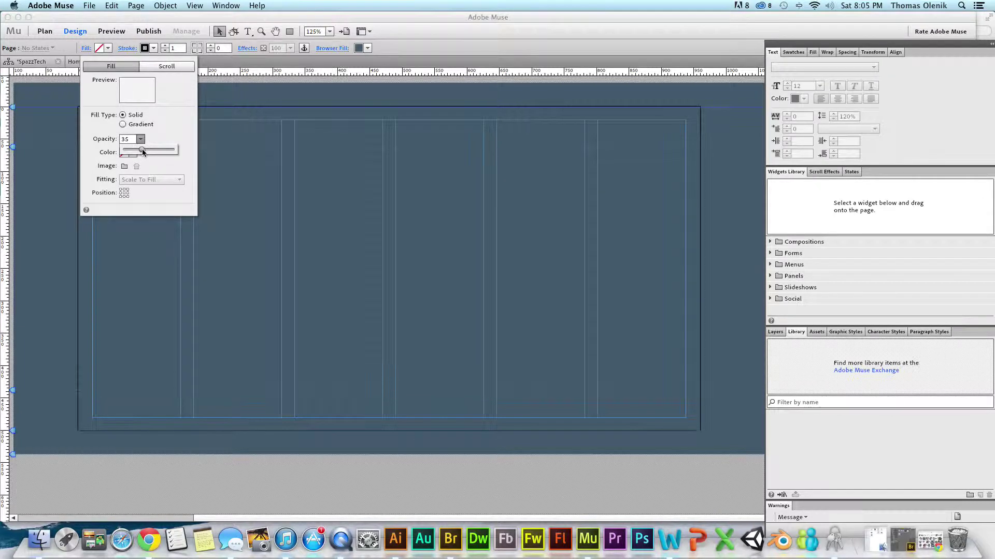
{"action": "left_click_drag", "start_coordinate": [141, 149], "coordinate": [133, 150]}
{"action": "left_click", "coordinate": [176, 135]}
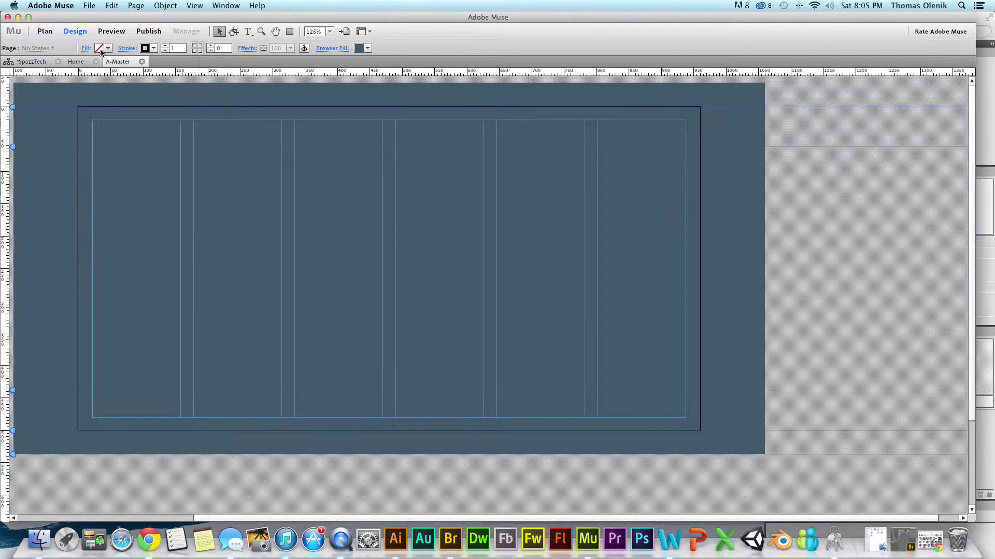
Try orange F15A24 as the A-Master's page fill, settling on white FFFFFF
{"action": "left_click", "coordinate": [108, 48]}
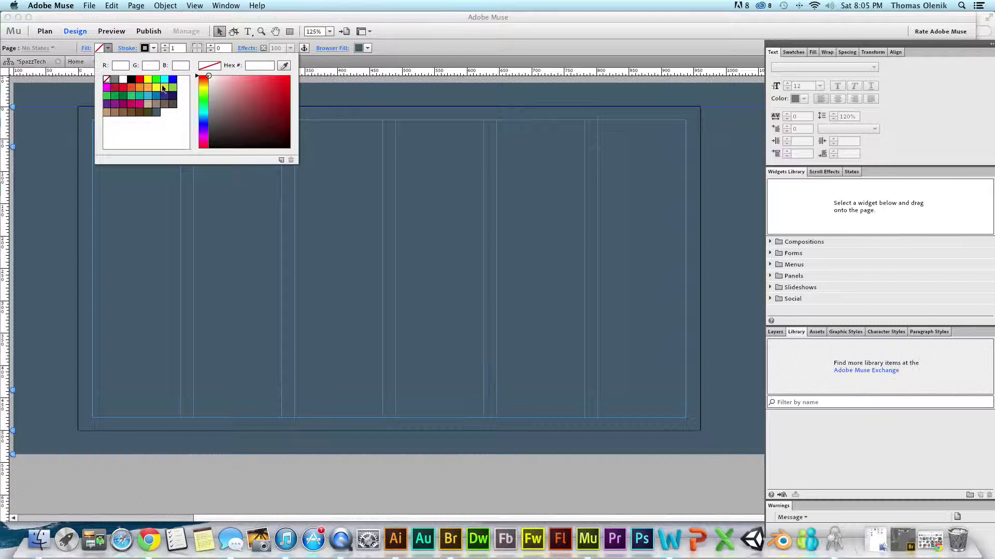
{"action": "left_click", "coordinate": [133, 91]}
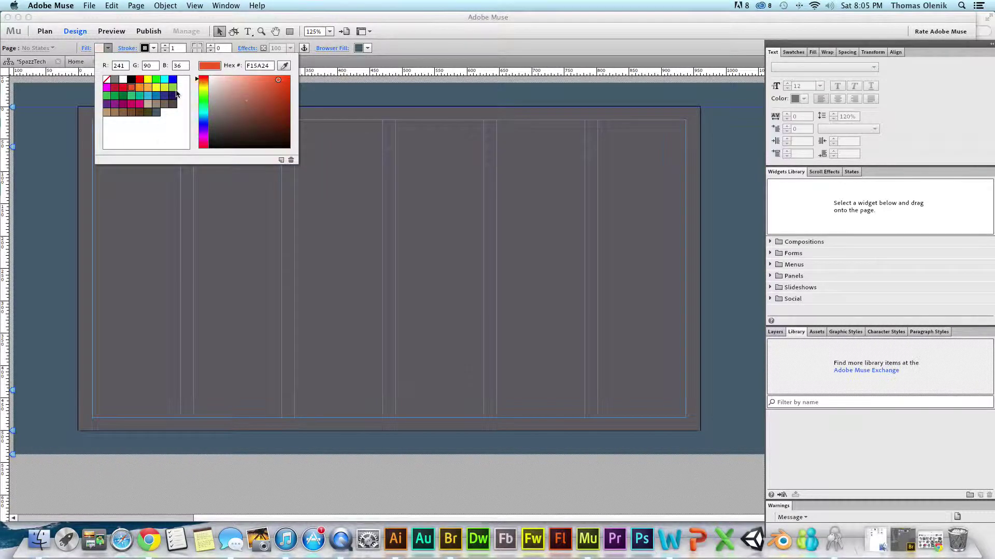
{"action": "left_click", "coordinate": [123, 81]}
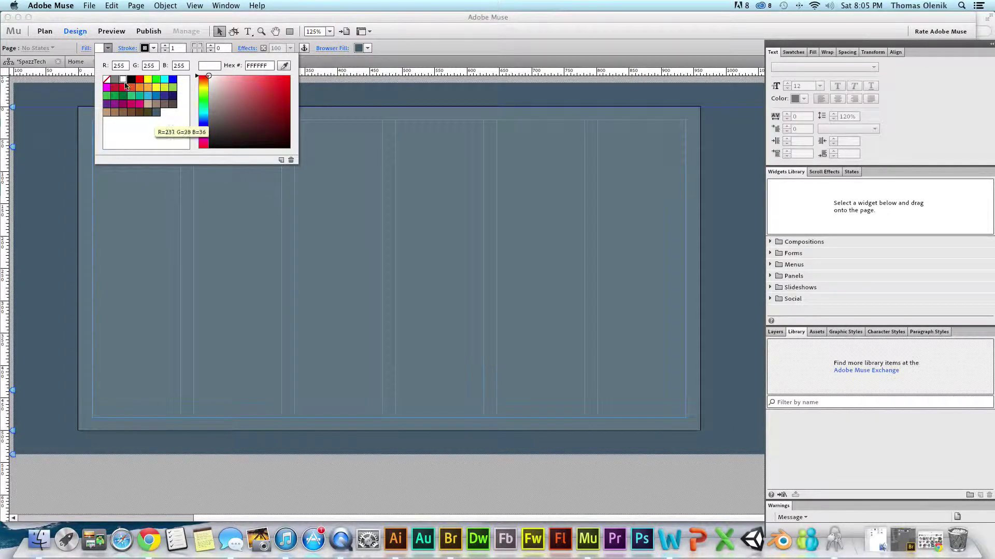
{"action": "left_click", "coordinate": [82, 56]}
Set the opacity of the A-Master's white page fill to 29
{"action": "left_click", "coordinate": [86, 48]}
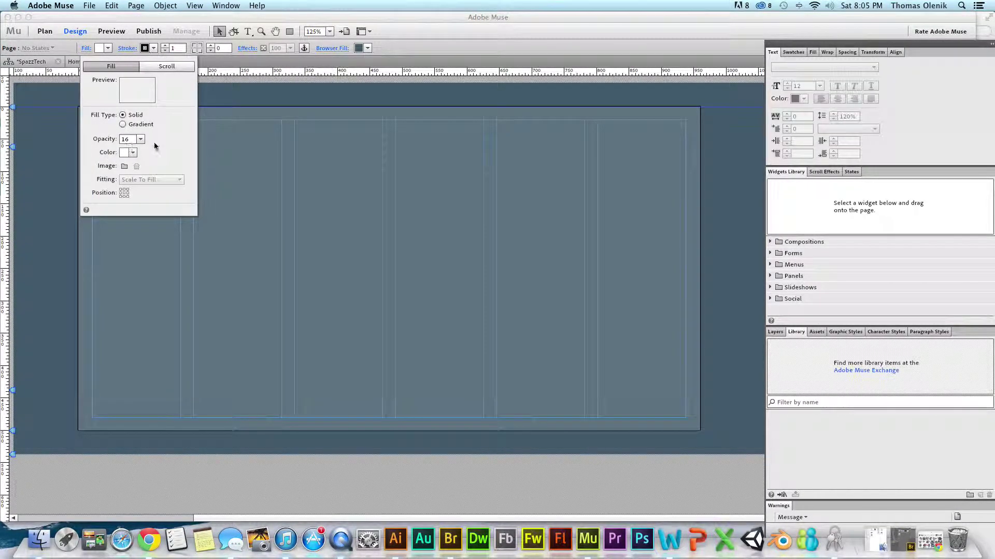
{"action": "left_click", "coordinate": [140, 138]}
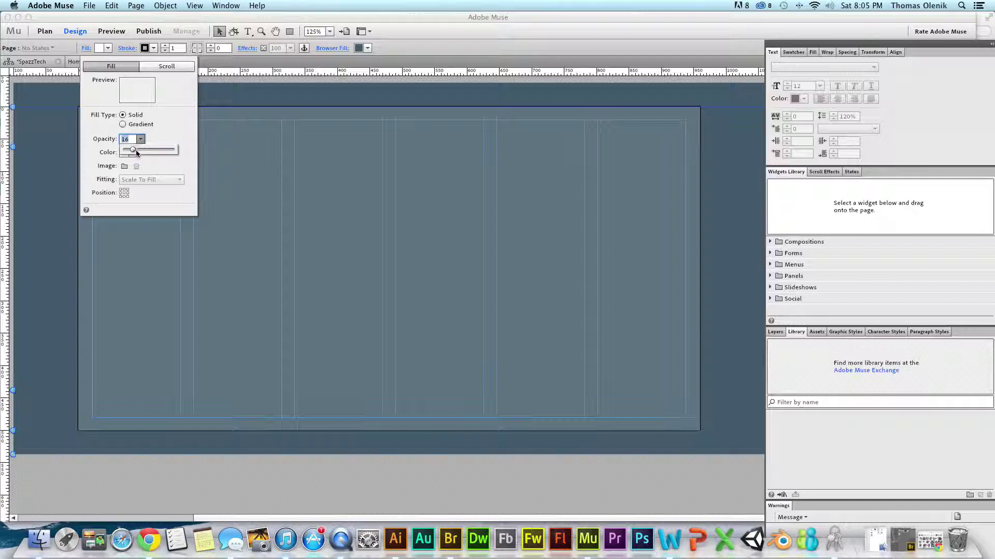
{"action": "left_click_drag", "start_coordinate": [136, 151], "coordinate": [139, 153]}
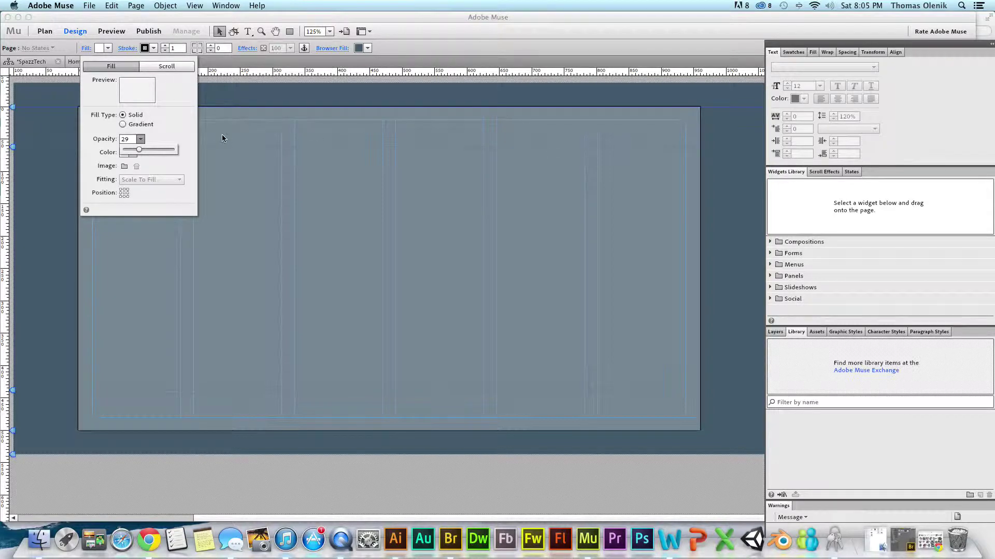
{"action": "left_click", "coordinate": [176, 125]}
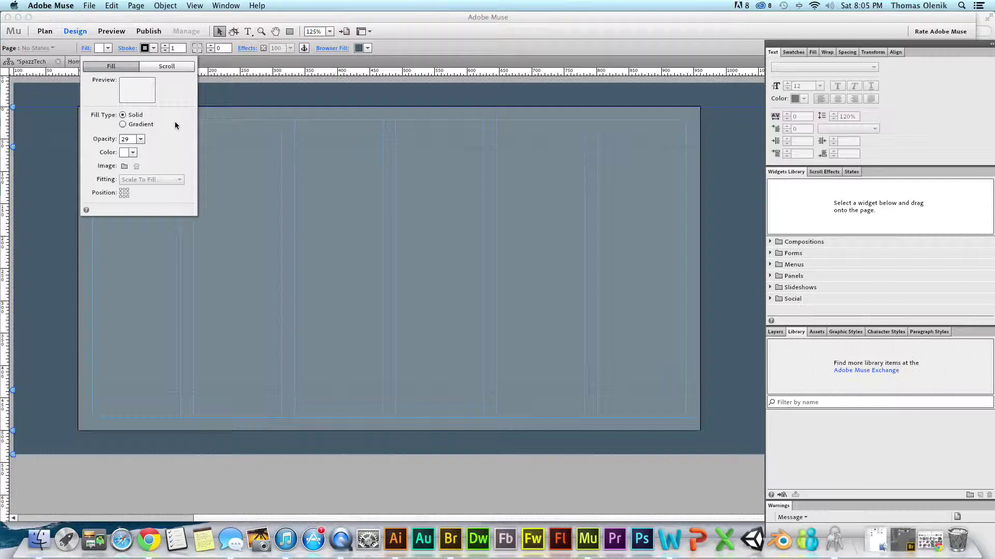
{"action": "left_click", "coordinate": [475, 41]}
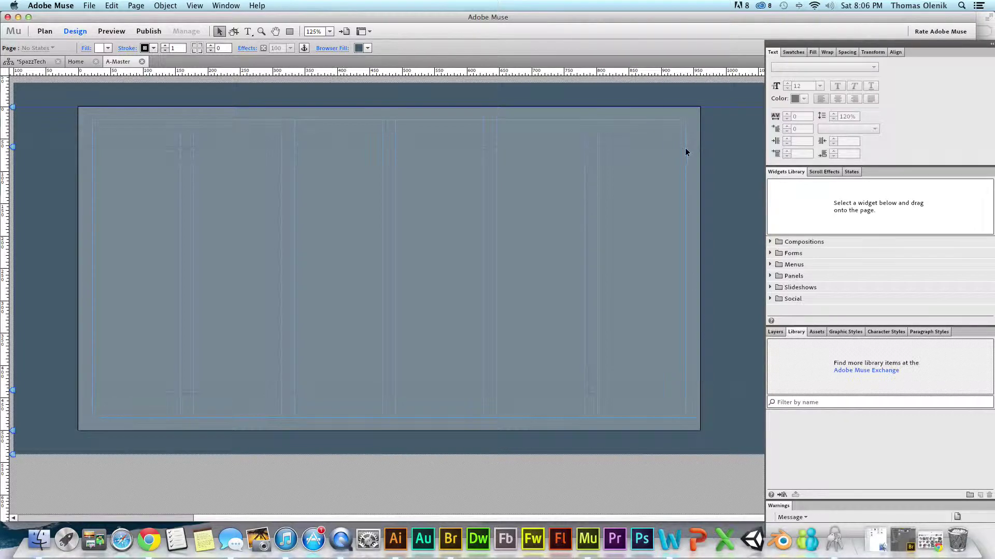
Set the A-Master's page stroke to dark indigo 24204D and store that colour as a new swatch
{"action": "left_click", "coordinate": [152, 48]}
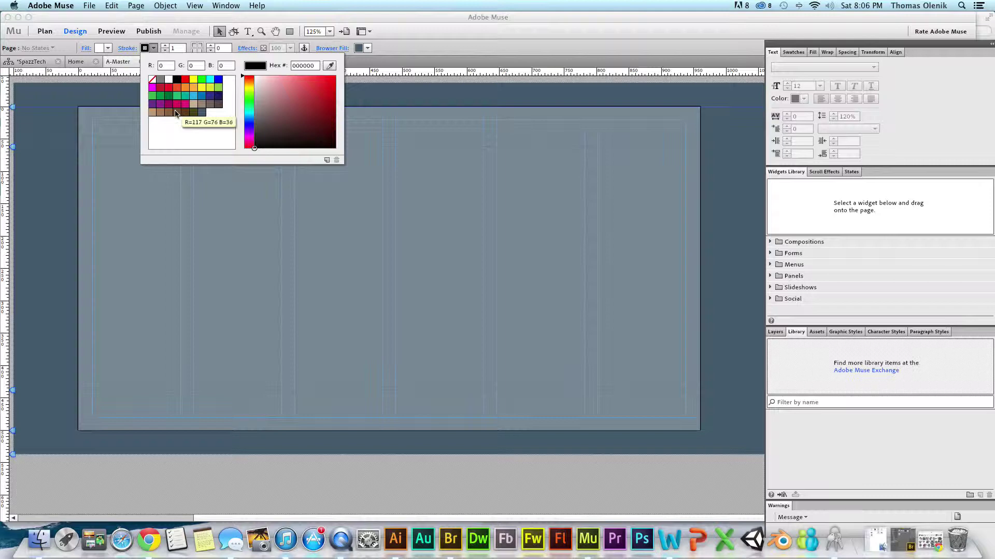
{"action": "left_click", "coordinate": [218, 96]}
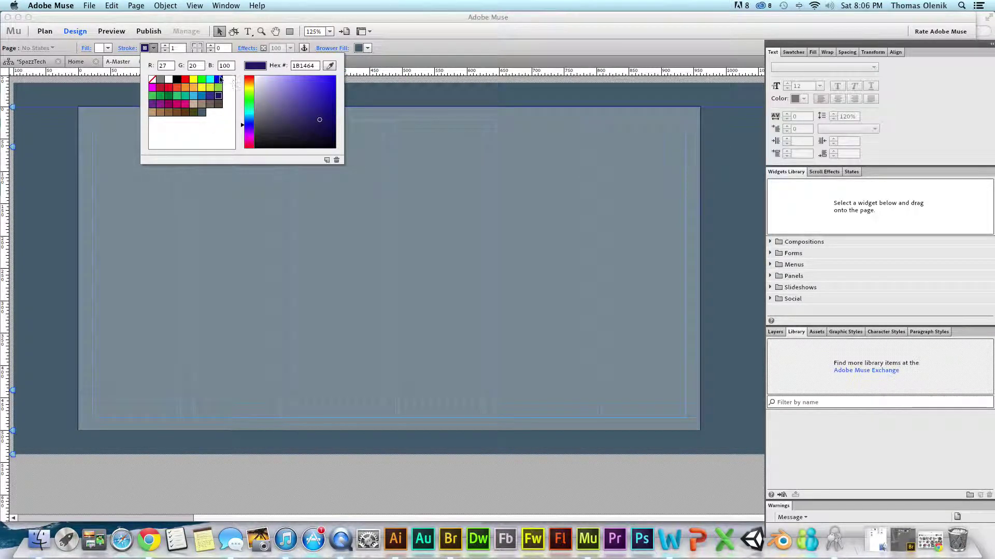
{"action": "left_click", "coordinate": [286, 120]}
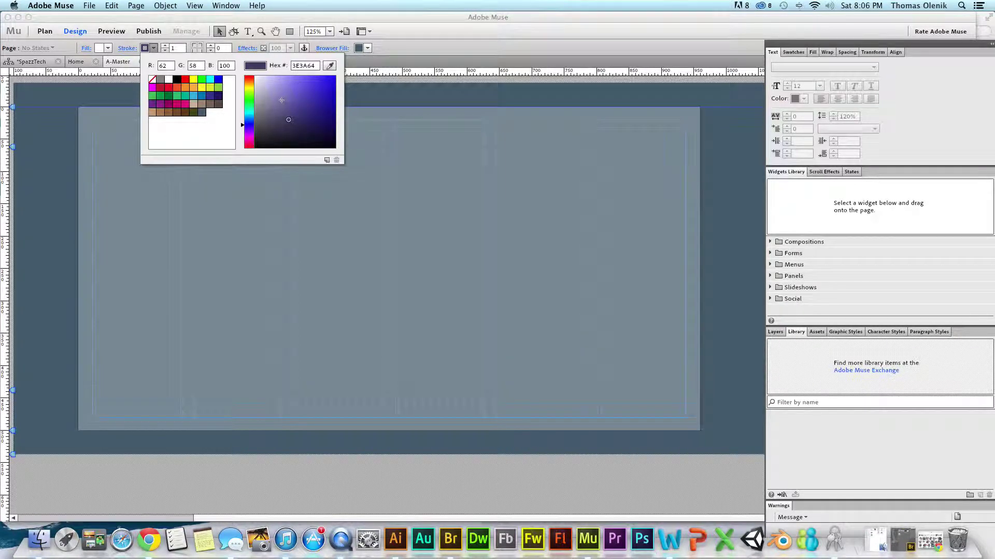
{"action": "left_click", "coordinate": [276, 106]}
{"action": "left_click", "coordinate": [280, 111]}
{"action": "left_click", "coordinate": [302, 127]}
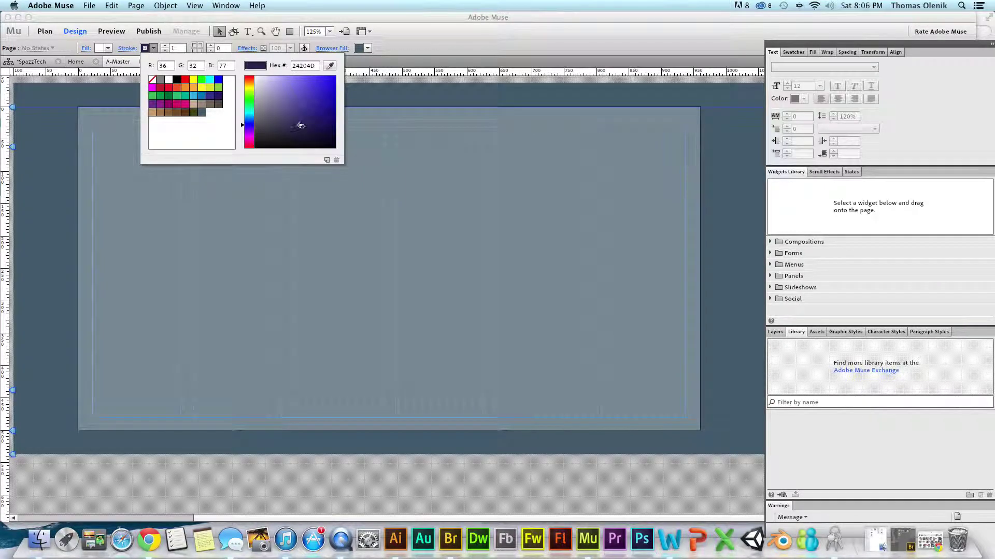
{"action": "left_click", "coordinate": [327, 160]}
{"action": "left_click", "coordinate": [430, 42]}
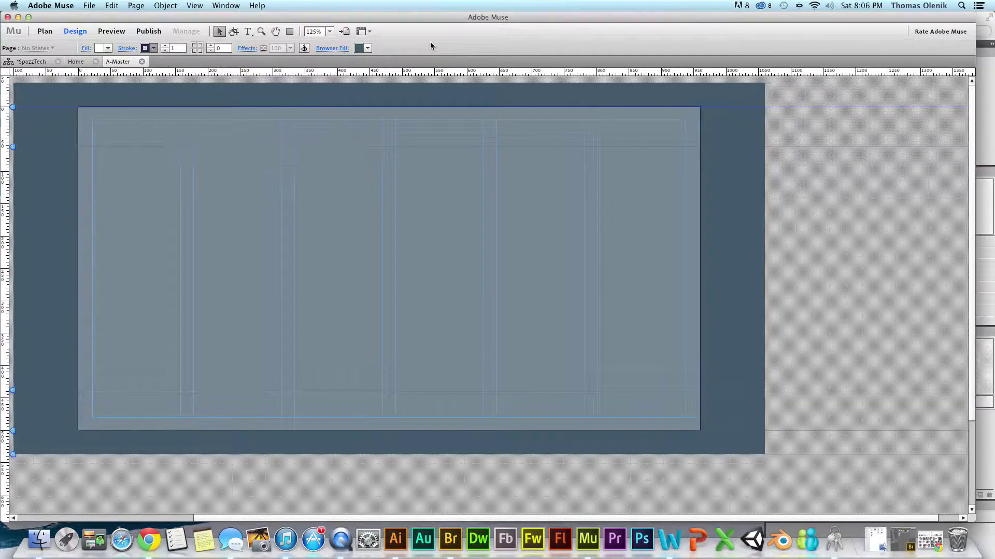
{"action": "left_click", "coordinate": [146, 48]}
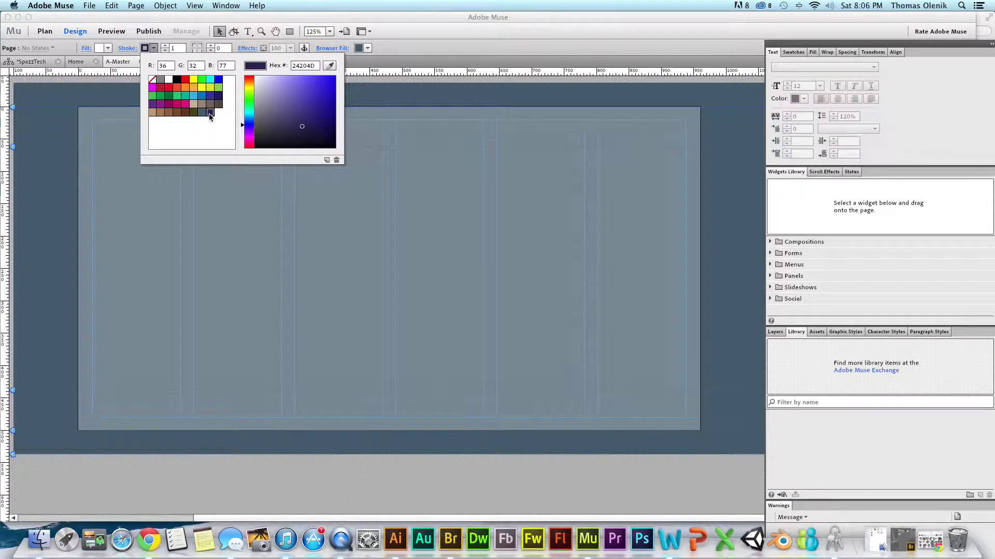
{"action": "left_click", "coordinate": [468, 49]}
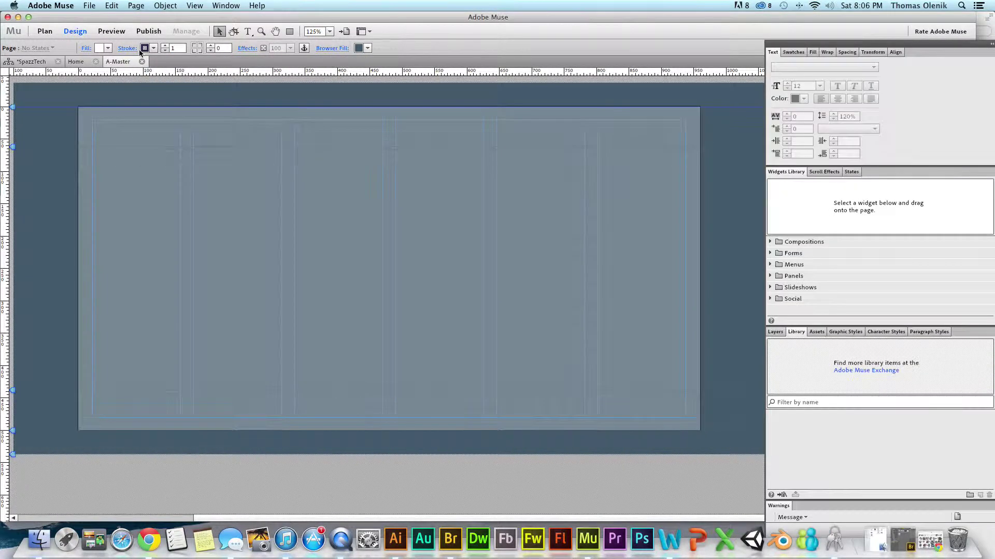
Thicken the A-Master's page stroke, trying a width of 30 and settling on 23
{"action": "left_click", "coordinate": [165, 46]}
{"action": "left_click", "coordinate": [165, 46]}
{"action": "left_click", "coordinate": [165, 46]}
{"action": "left_click", "coordinate": [165, 46]}
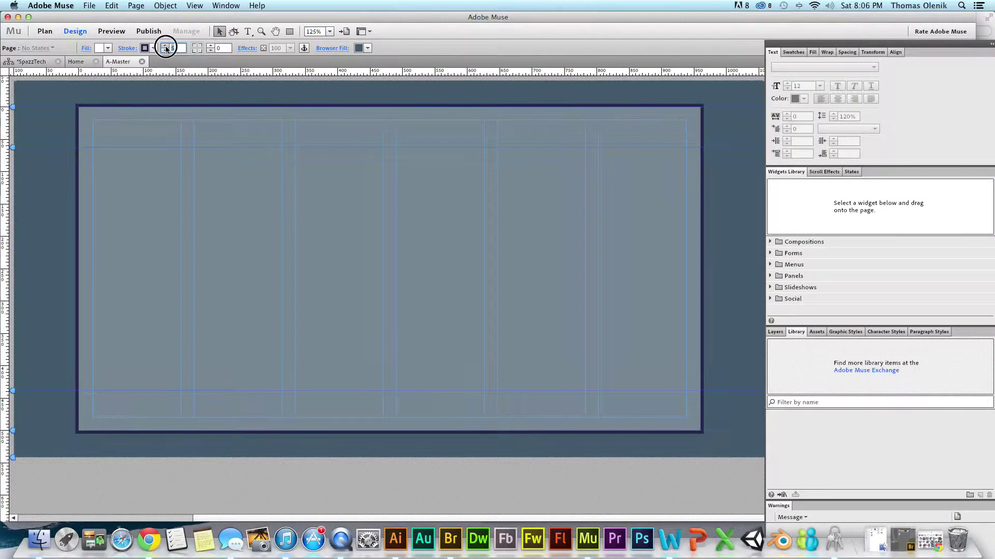
{"action": "left_click", "coordinate": [166, 46]}
{"action": "left_click", "coordinate": [165, 46]}
{"action": "left_click", "coordinate": [166, 46]}
{"action": "left_click", "coordinate": [165, 46]}
{"action": "left_click", "coordinate": [165, 46]}
{"action": "left_click", "coordinate": [165, 46]}
{"action": "left_click", "coordinate": [165, 46]}
{"action": "left_click", "coordinate": [165, 46]}
{"action": "left_click", "coordinate": [165, 46]}
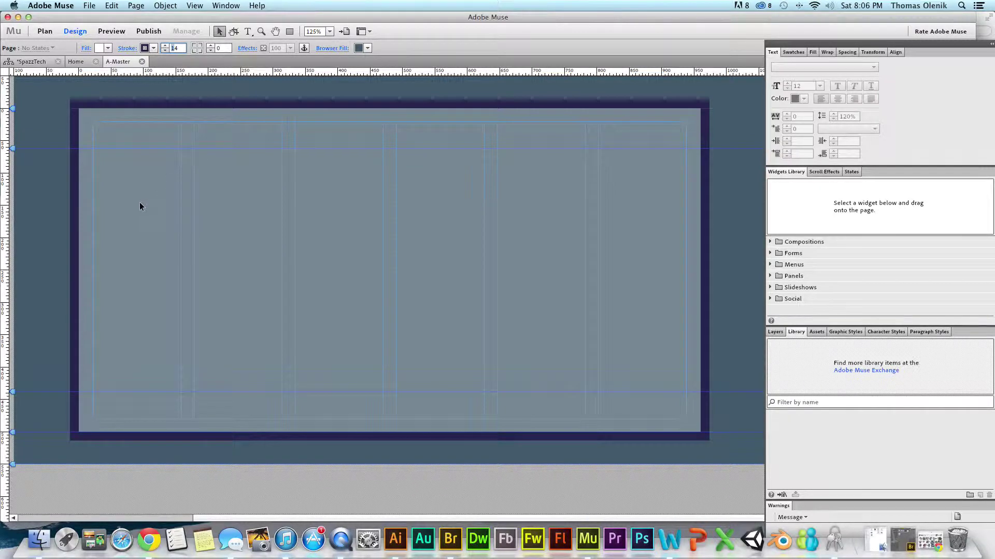
{"action": "type", "text": "30"}
{"action": "key", "text": "Return"}
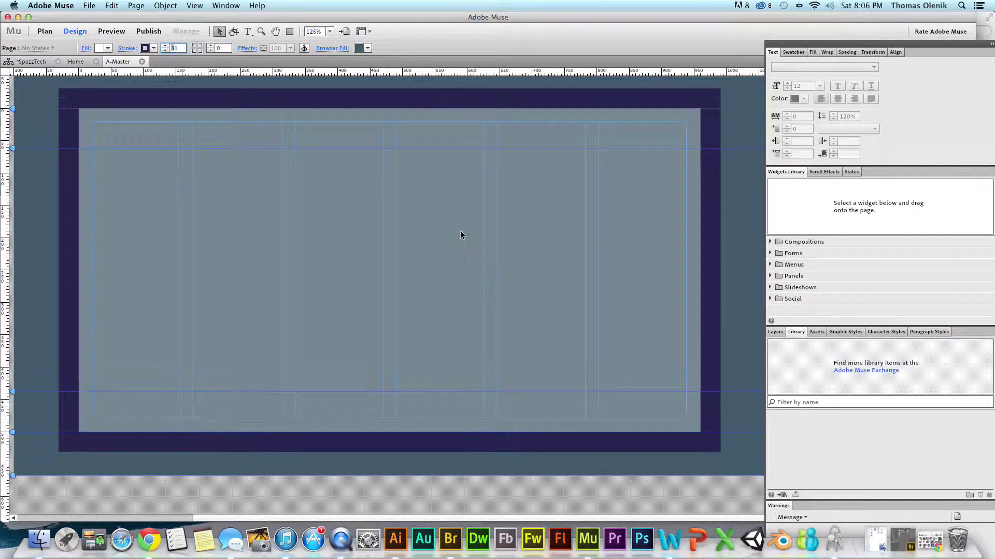
{"action": "key", "text": "Down"}
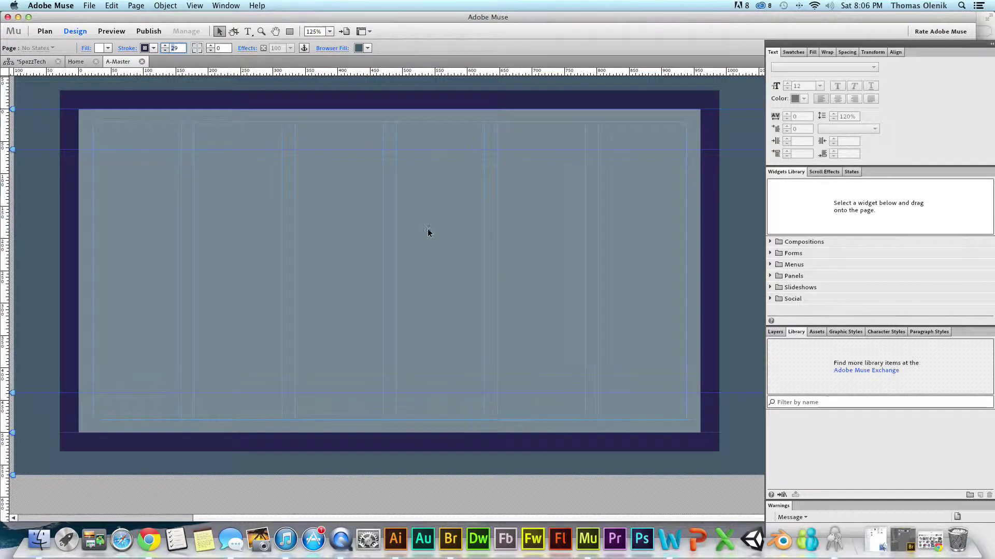
{"action": "key", "text": "Down"}
{"action": "key", "text": "Down"}
{"action": "key", "text": "Down"}
{"action": "key", "text": "Down"}
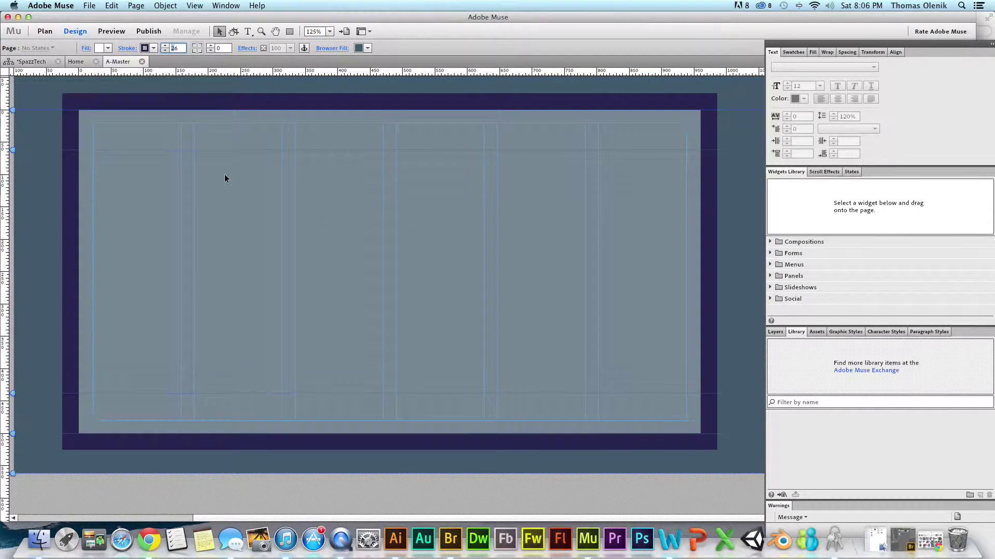
{"action": "key", "text": "Down"}
{"action": "key", "text": "Down"}
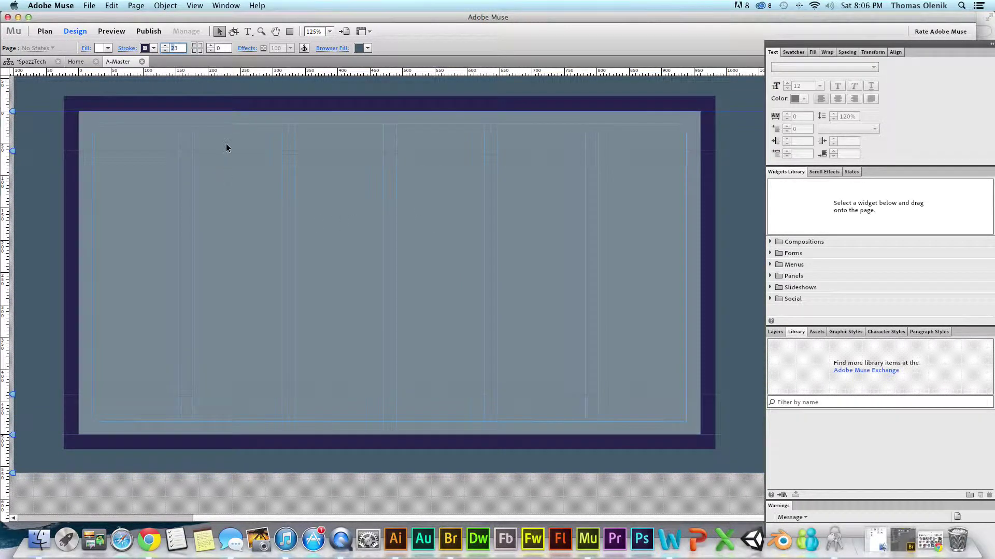
{"action": "left_click", "coordinate": [342, 89]}
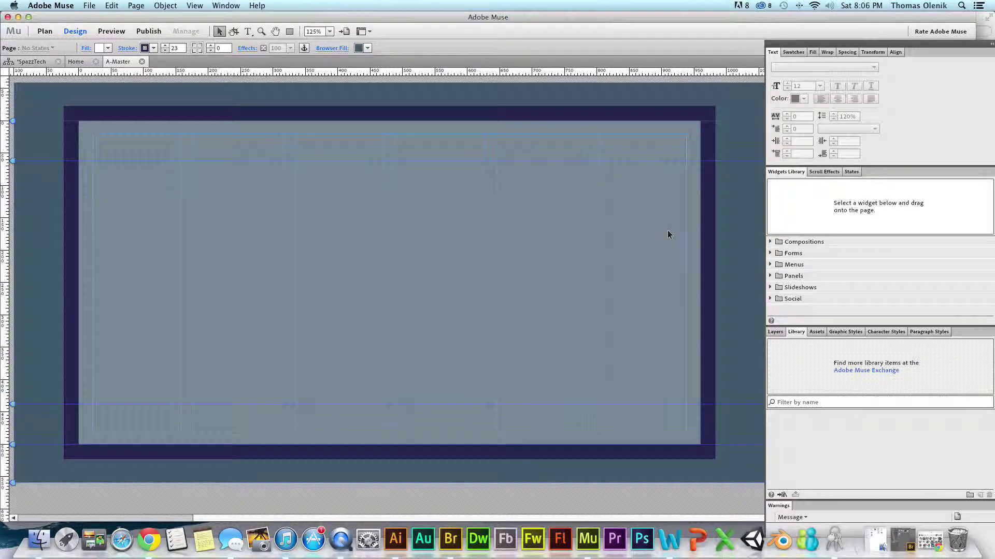
{"action": "left_click", "coordinate": [917, 279]}
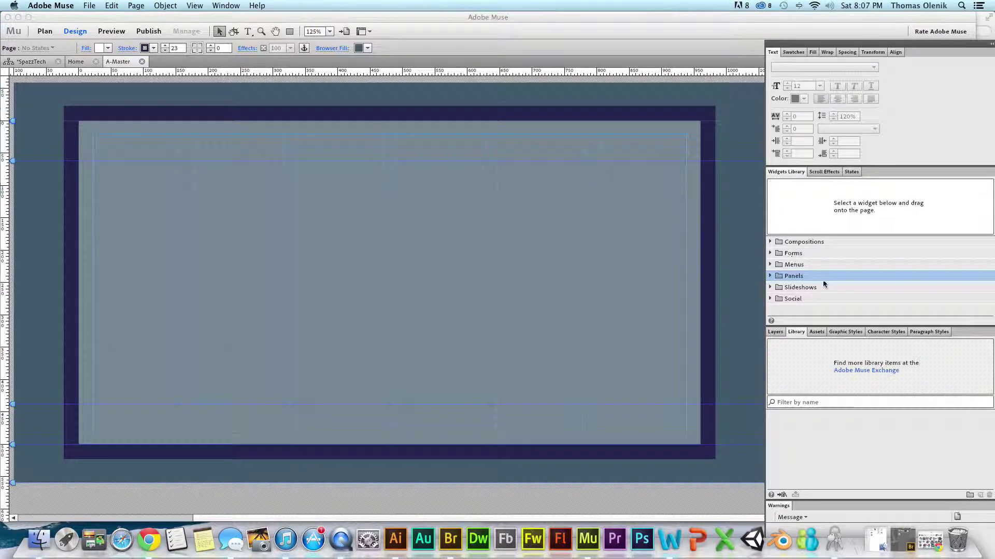
{"action": "left_click", "coordinate": [817, 173]}
{"action": "left_click", "coordinate": [851, 173]}
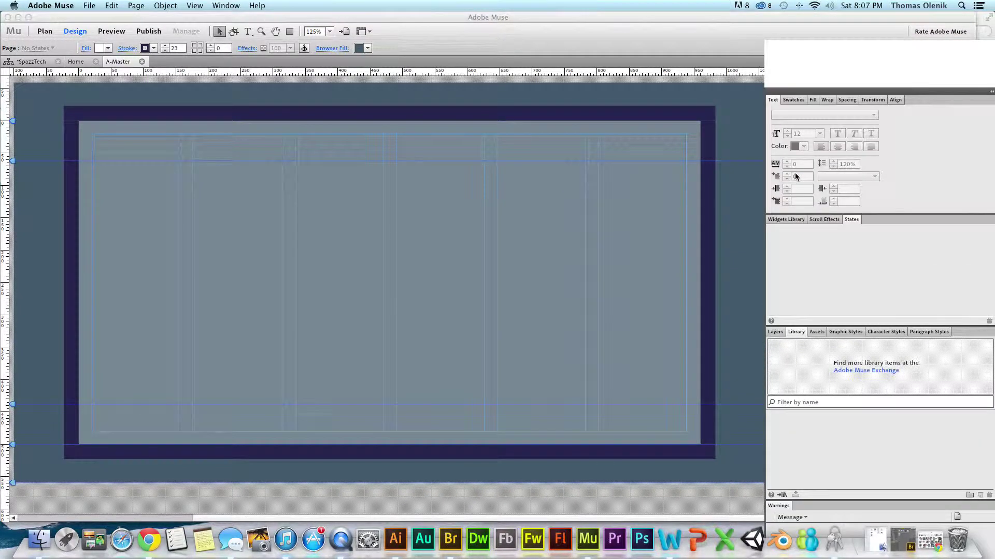
{"action": "left_click", "coordinate": [795, 172]}
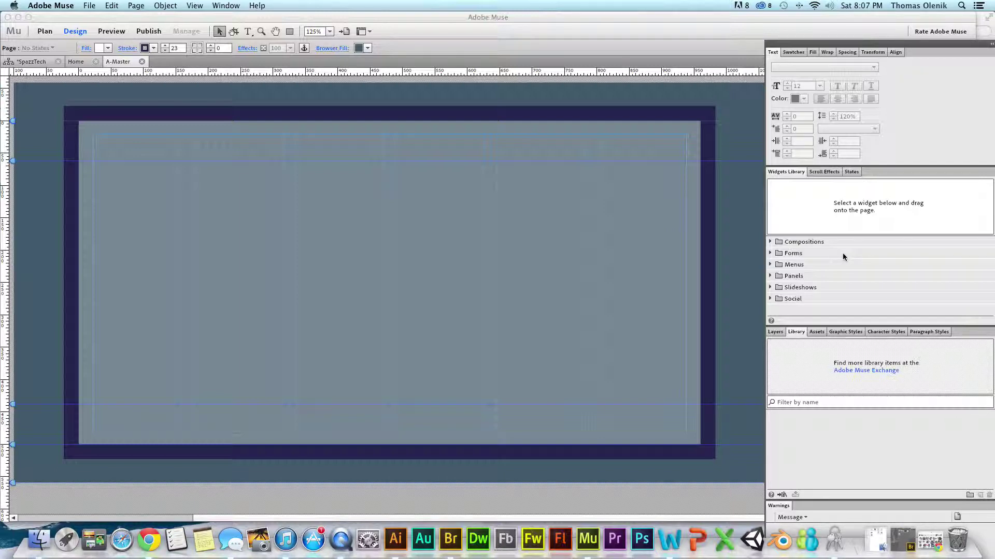
Place a Vertical menu widget in the A-Master page's upper-left corner, at about X 28, Y 30
{"action": "left_click", "coordinate": [769, 265]}
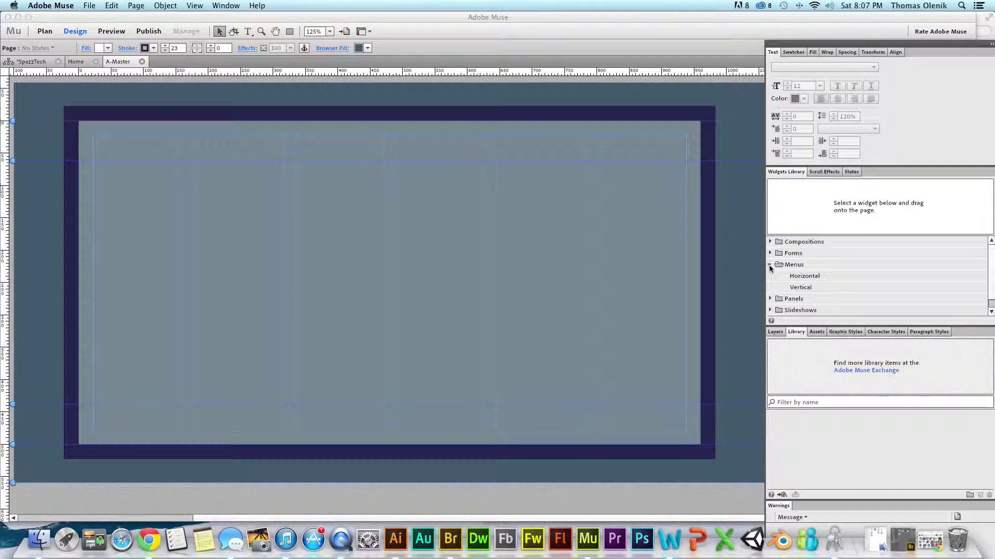
{"action": "left_click", "coordinate": [799, 289]}
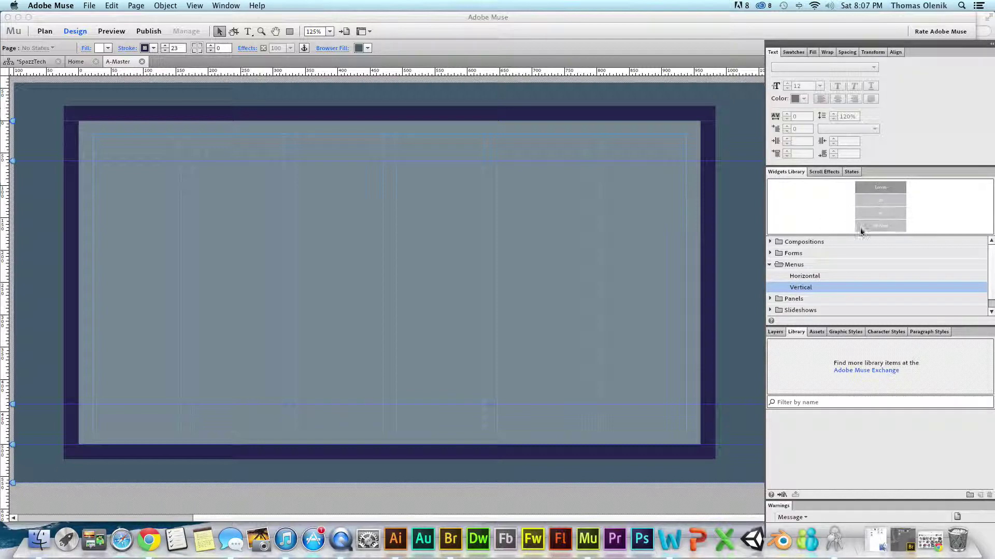
{"action": "left_click_drag", "start_coordinate": [871, 188], "coordinate": [96, 143]}
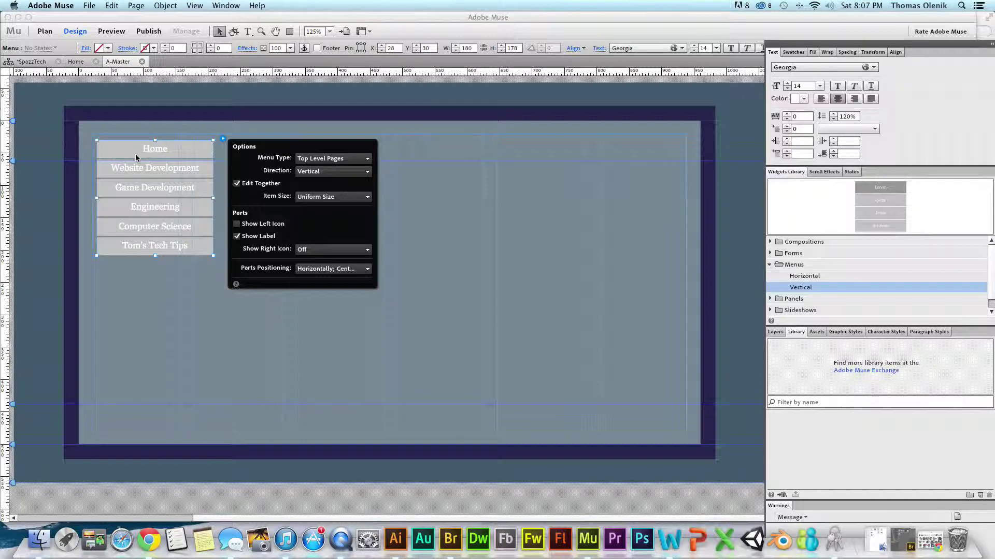
Examine the site plan's page thumbnails for the menu, return to the A-Master and open the vertical menu's options
{"action": "left_click", "coordinate": [27, 62]}
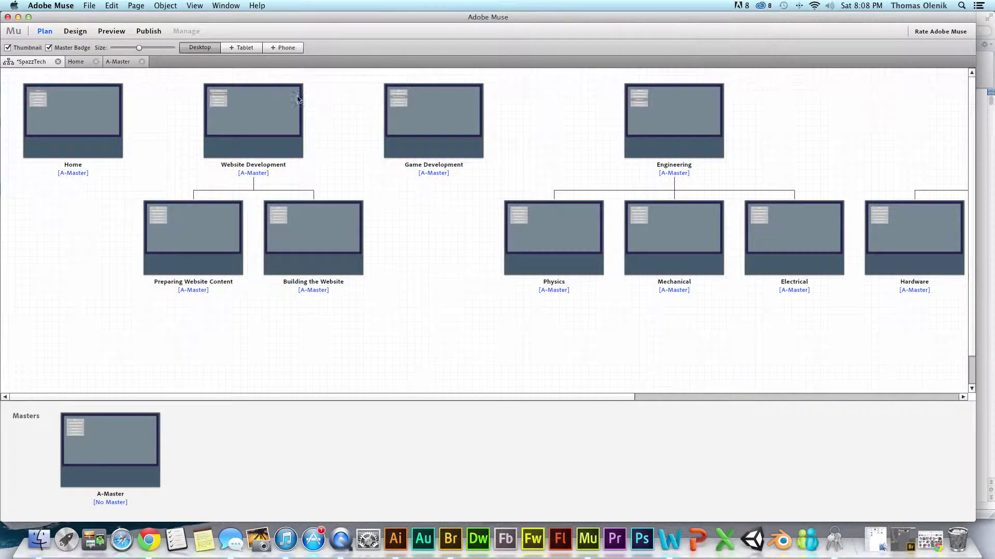
{"action": "left_click", "coordinate": [114, 62]}
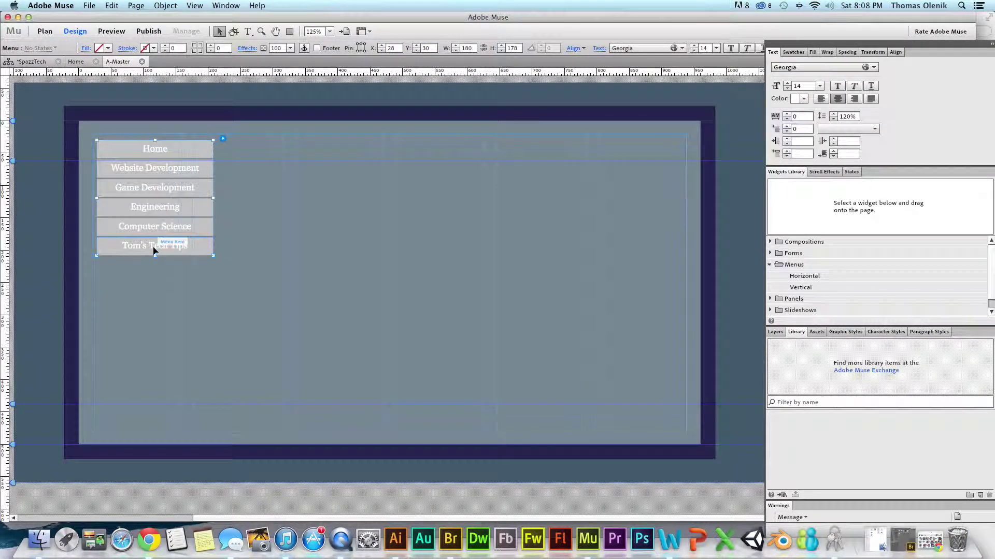
{"action": "left_click", "coordinate": [223, 139]}
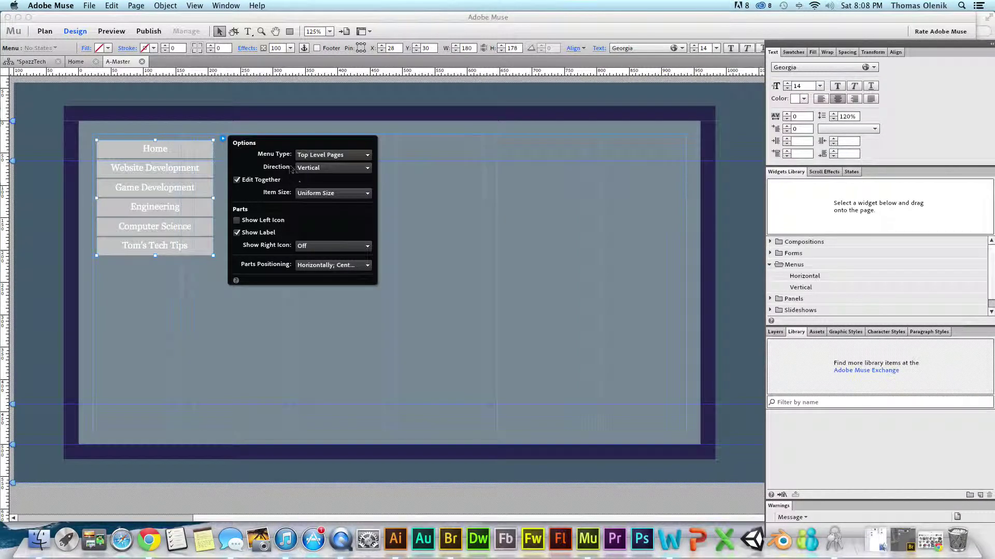
Set the vertical menu's type to All Pages so the subpages are included, leaving the item size uniform
{"action": "left_click", "coordinate": [366, 157]}
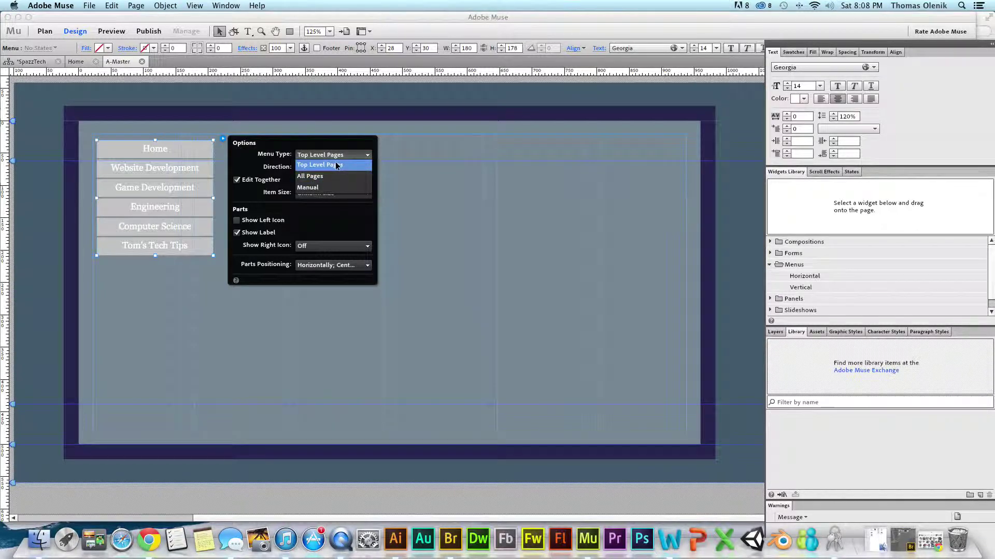
{"action": "left_click", "coordinate": [334, 186]}
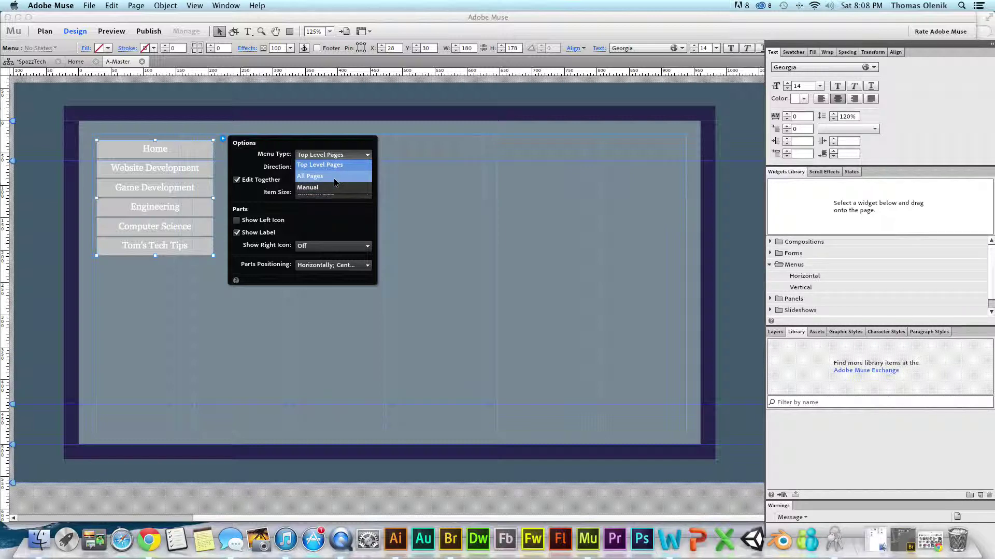
{"action": "left_click", "coordinate": [327, 176]}
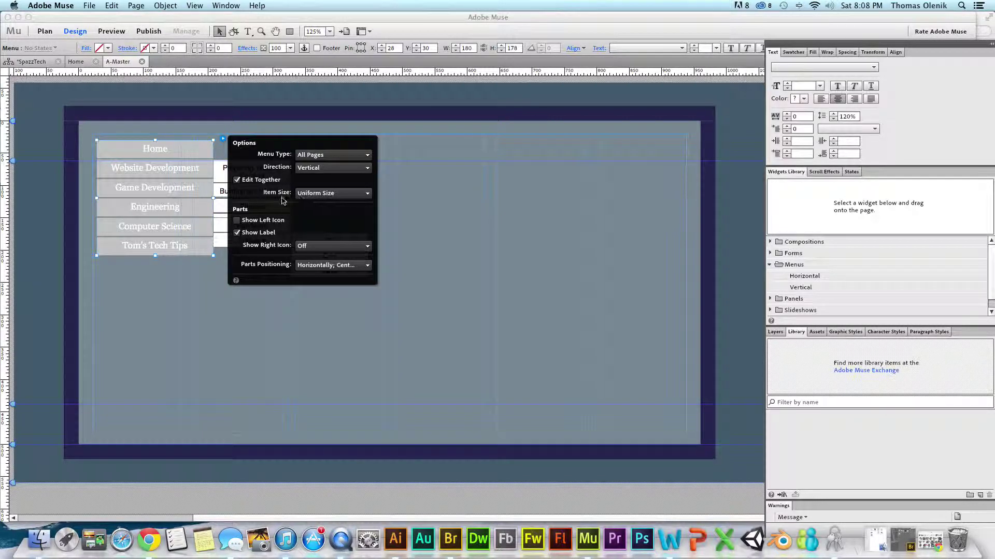
{"action": "left_click", "coordinate": [365, 196]}
{"action": "left_click", "coordinate": [233, 196]}
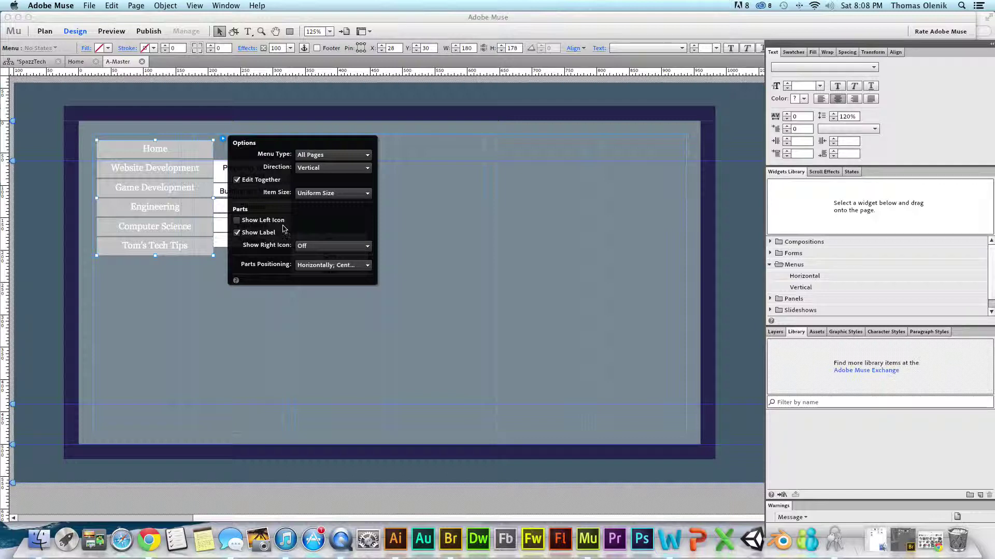
Try showing left icons and right icons on the menu items, switching each option back off
{"action": "left_click", "coordinate": [237, 220]}
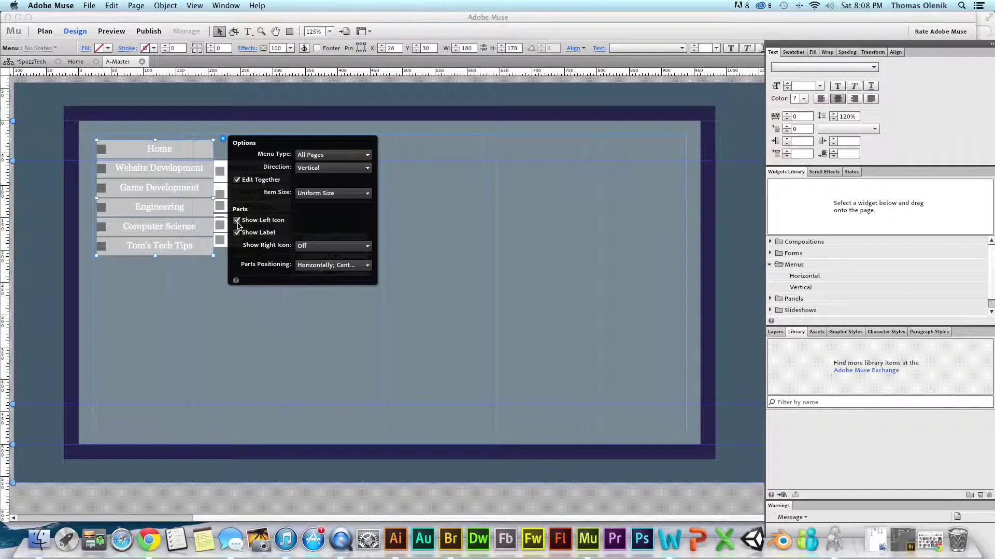
{"action": "left_click", "coordinate": [237, 222]}
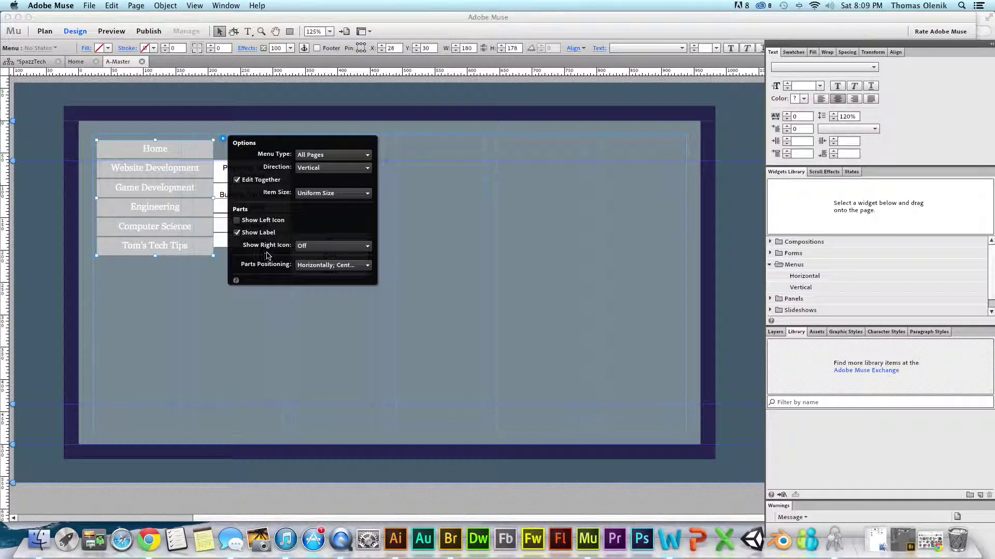
{"action": "left_click", "coordinate": [353, 250]}
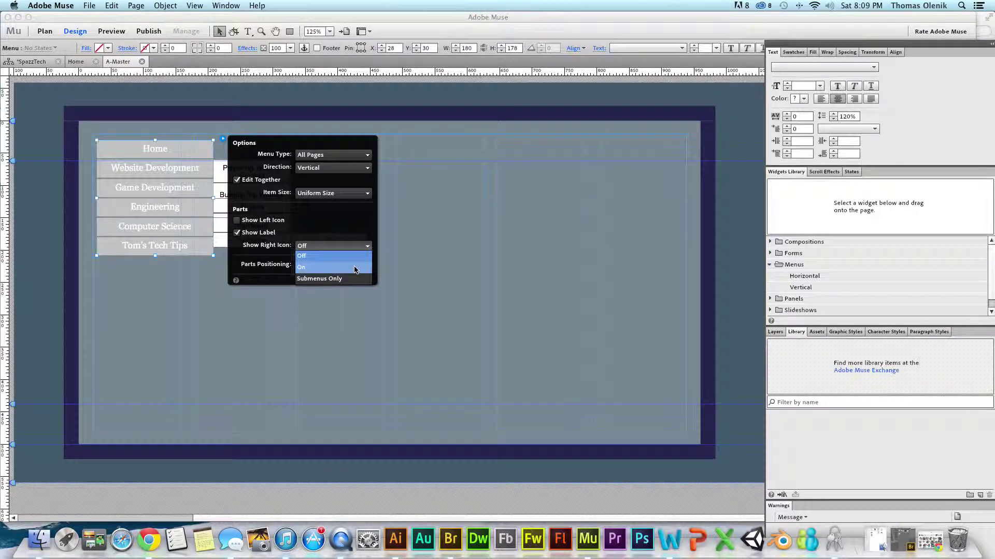
{"action": "left_click", "coordinate": [354, 268]}
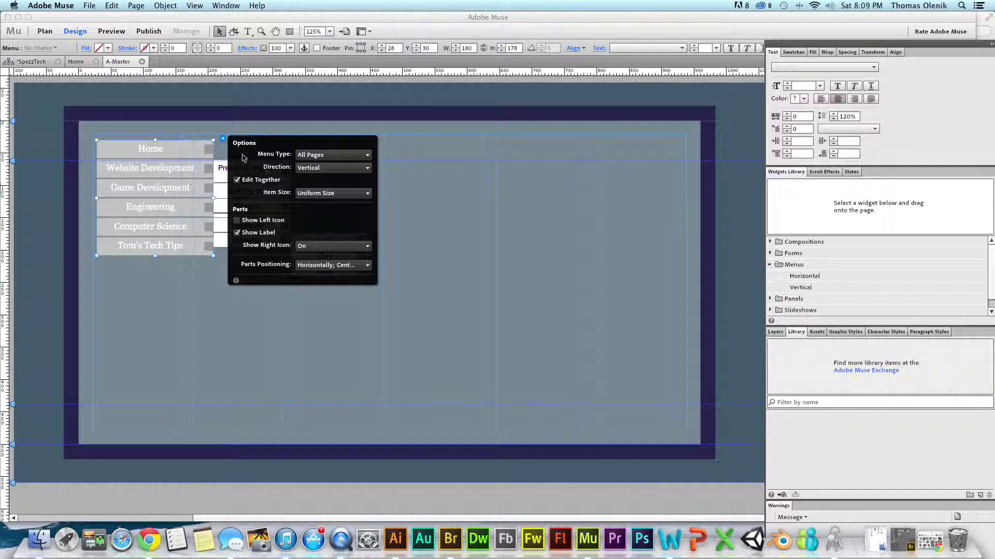
{"action": "left_click", "coordinate": [223, 141]}
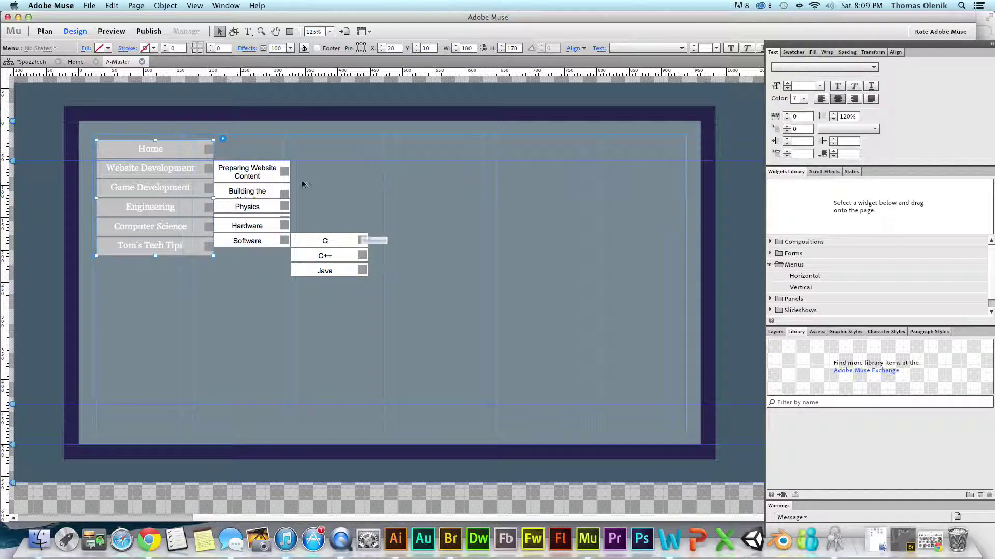
{"action": "left_click", "coordinate": [222, 139]}
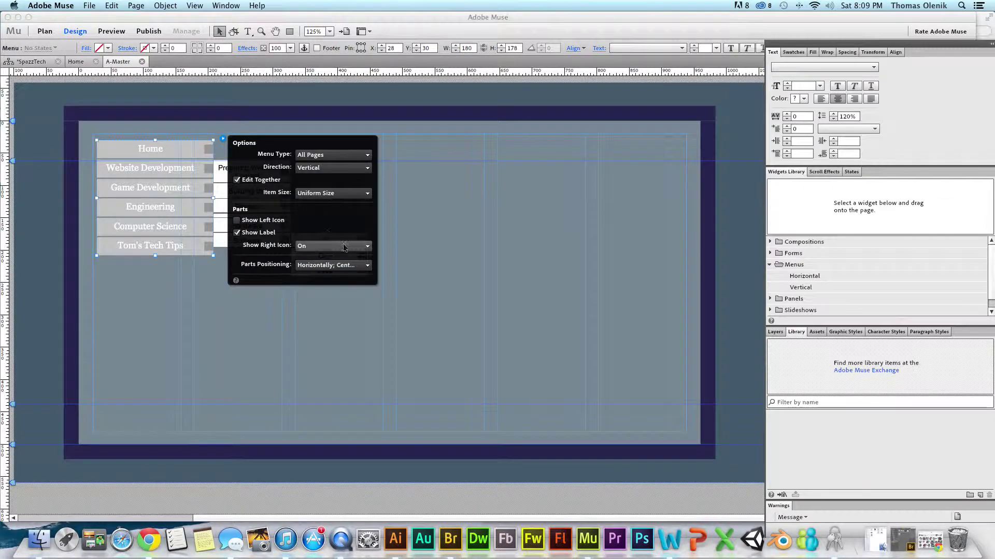
{"action": "left_click", "coordinate": [368, 246]}
{"action": "left_click", "coordinate": [350, 259]}
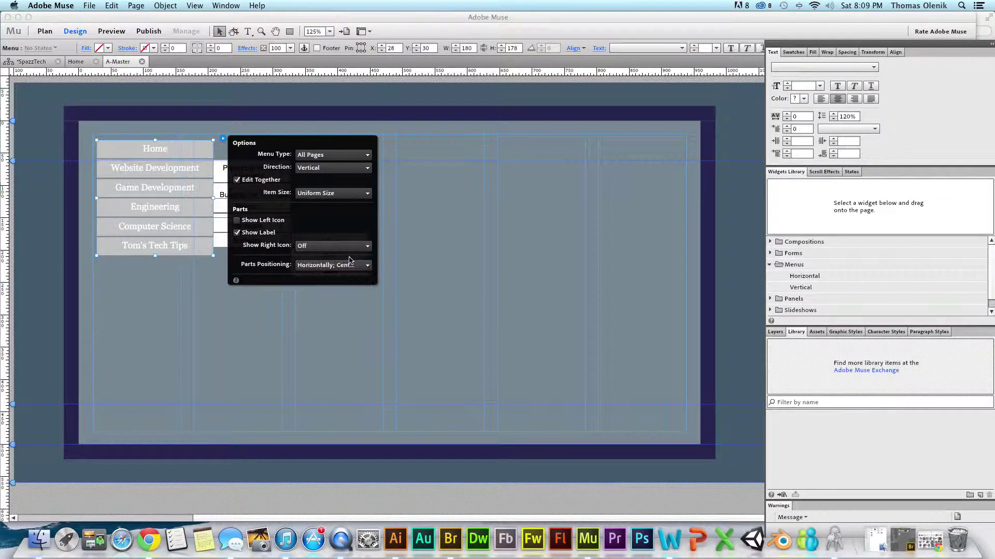
Close the menu options and preview the A-Master page, testing the navigation menu's items and their submenus
{"action": "left_click", "coordinate": [347, 126]}
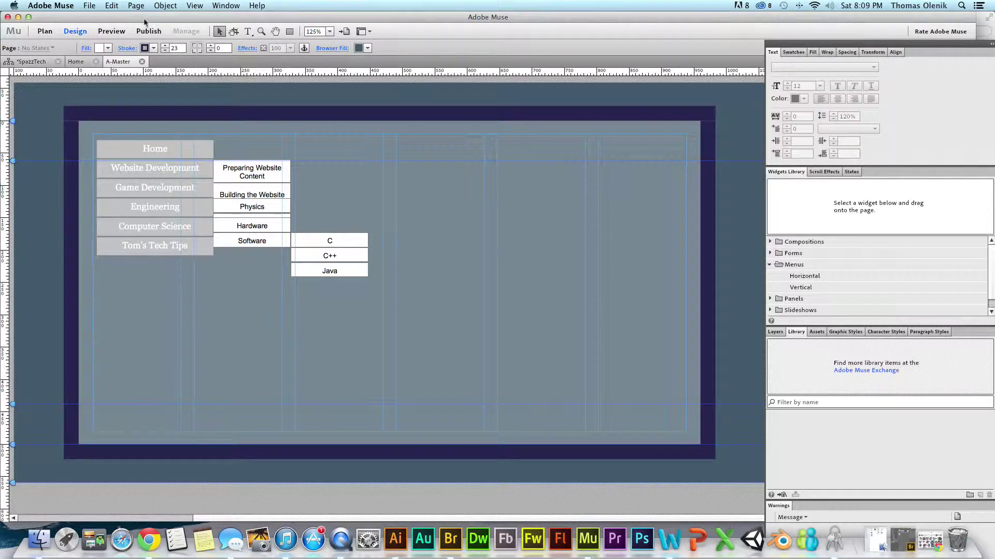
{"action": "left_click", "coordinate": [111, 31]}
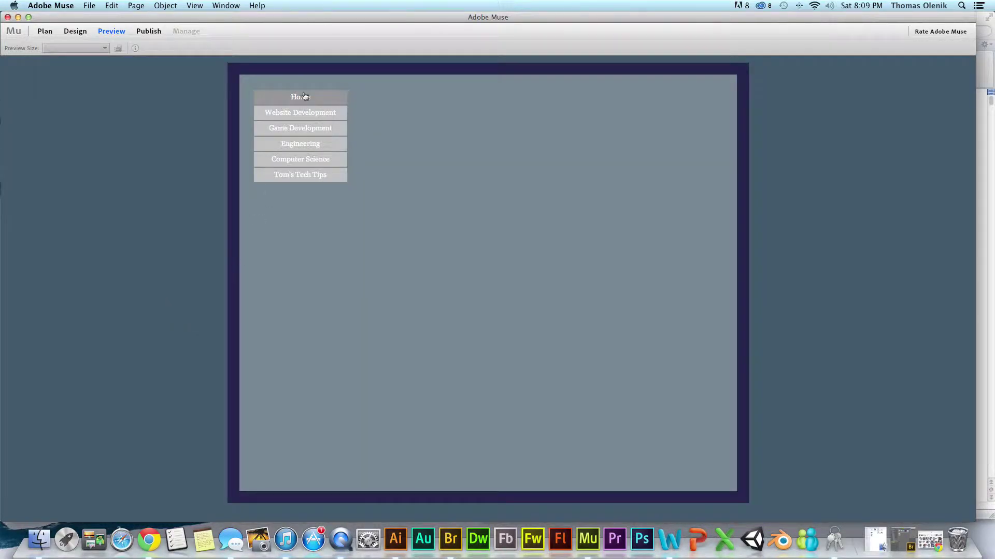
{"action": "left_click", "coordinate": [300, 119]}
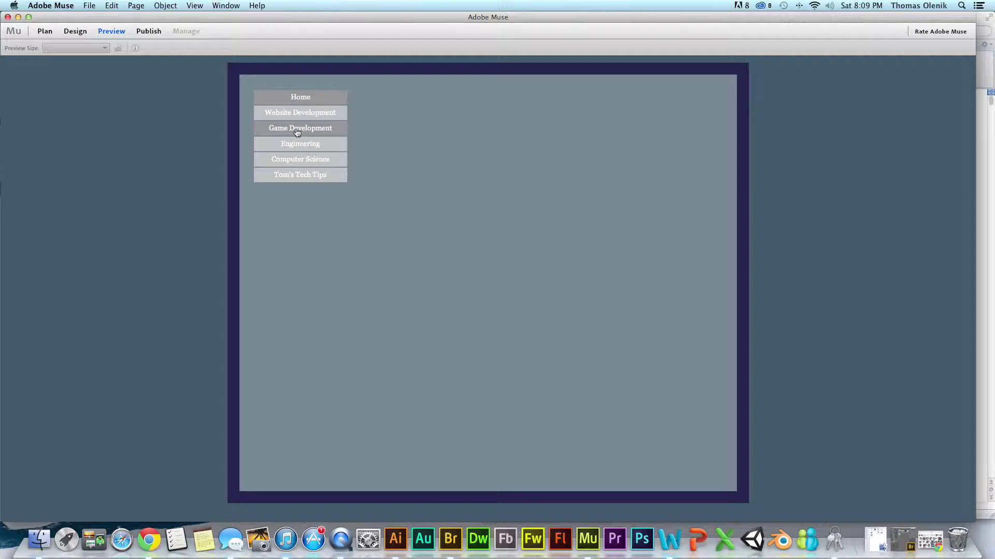
{"action": "mouse_move", "coordinate": [290, 145]}
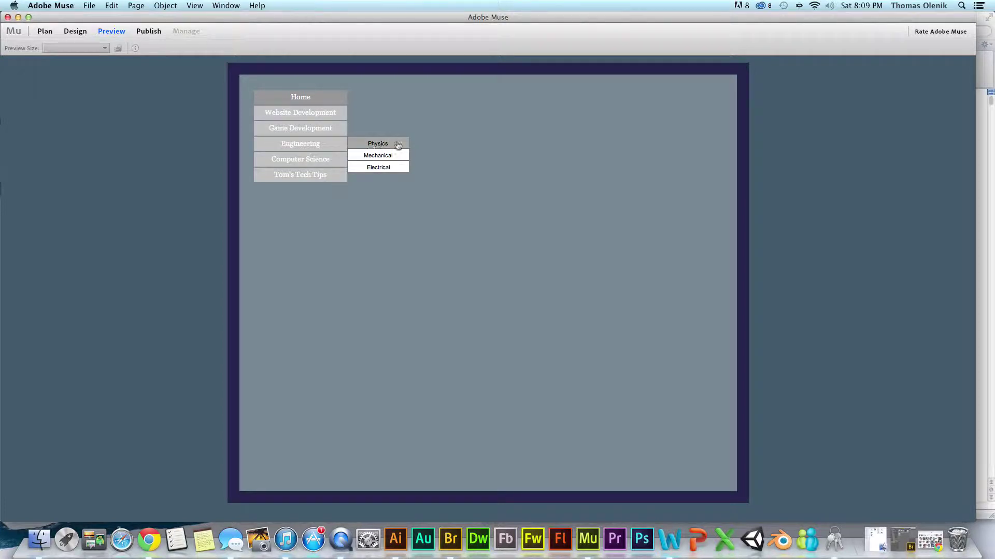
{"action": "mouse_move", "coordinate": [301, 162]}
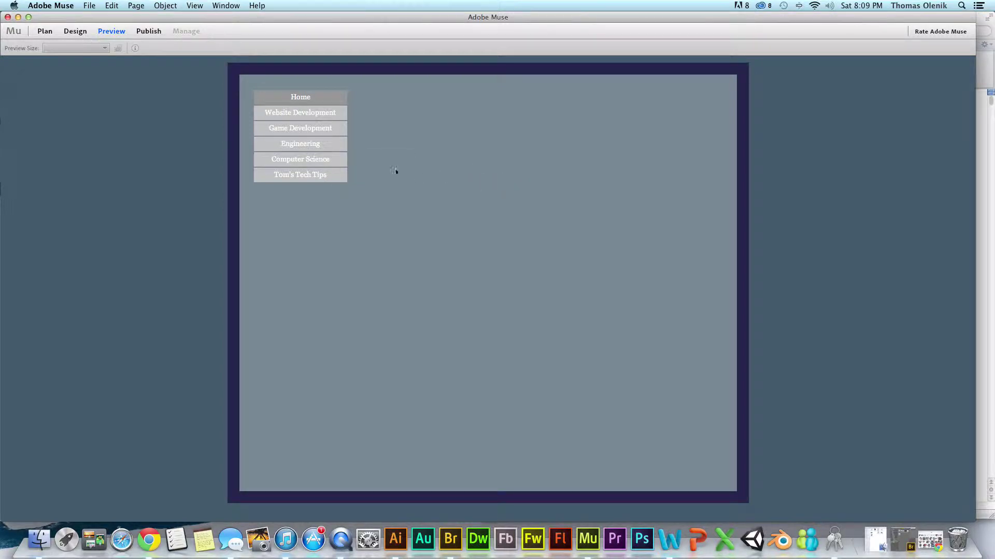
{"action": "mouse_move", "coordinate": [374, 168]}
Examine the site plan's master and page thumbnails across all sections for the updated menu
{"action": "left_click", "coordinate": [48, 33]}
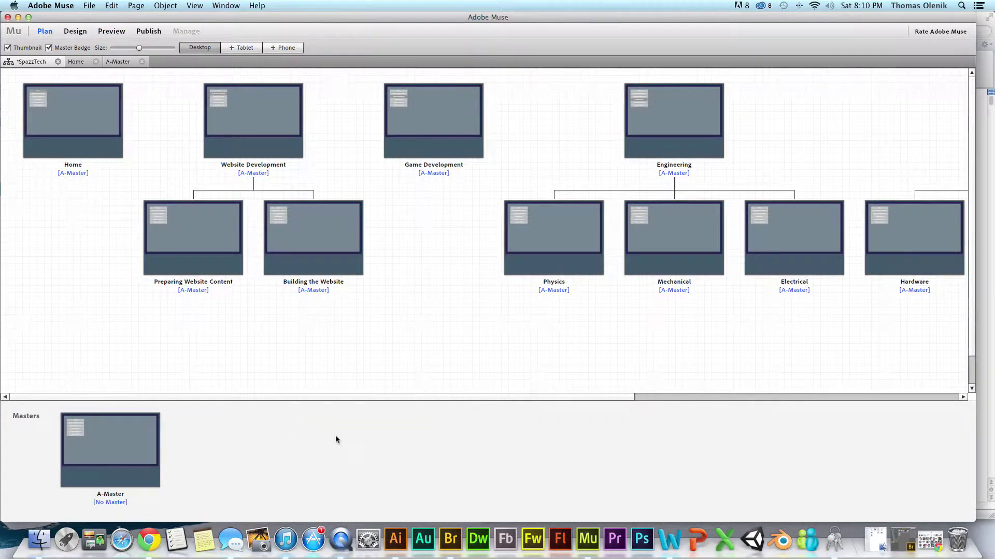
{"action": "mouse_move", "coordinate": [87, 430]}
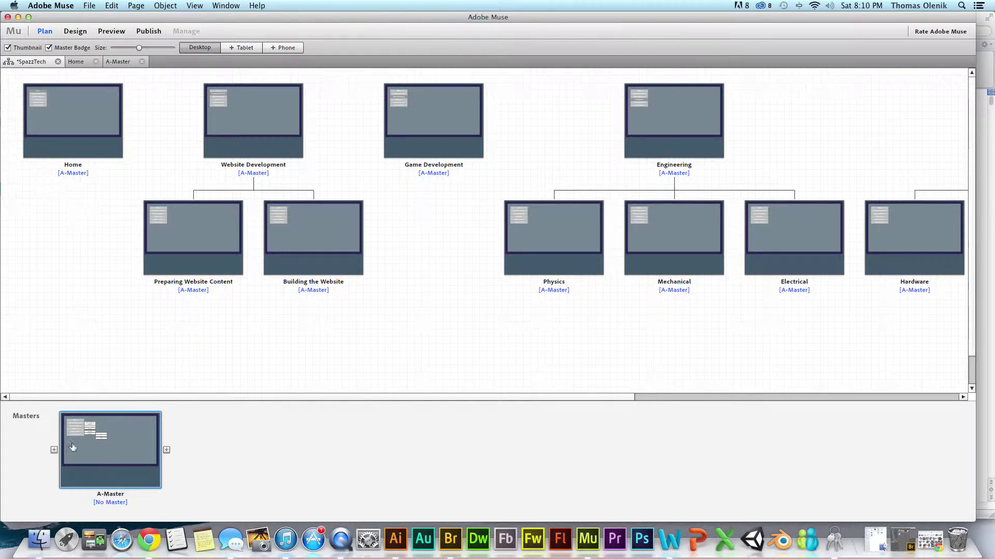
{"action": "mouse_move", "coordinate": [213, 136]}
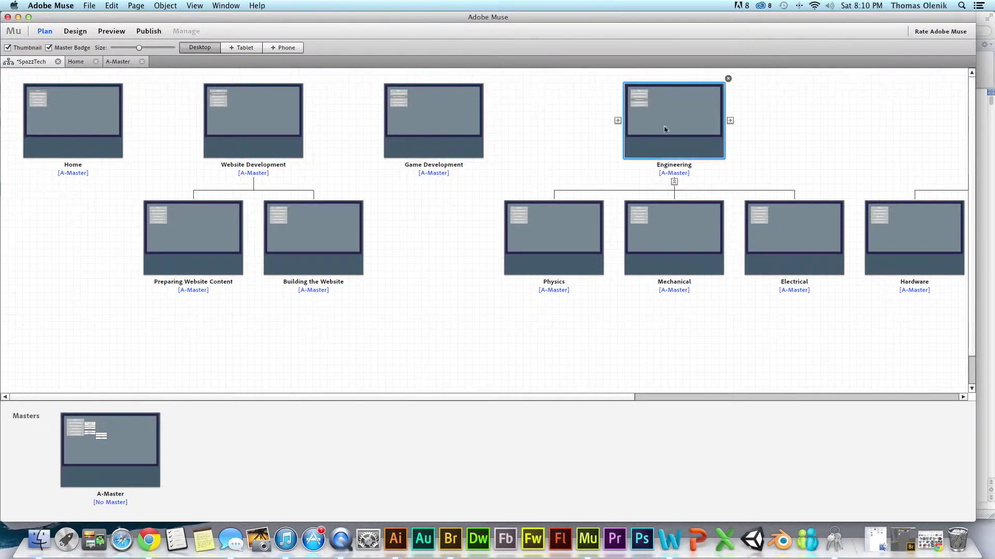
{"action": "mouse_move", "coordinate": [205, 237]}
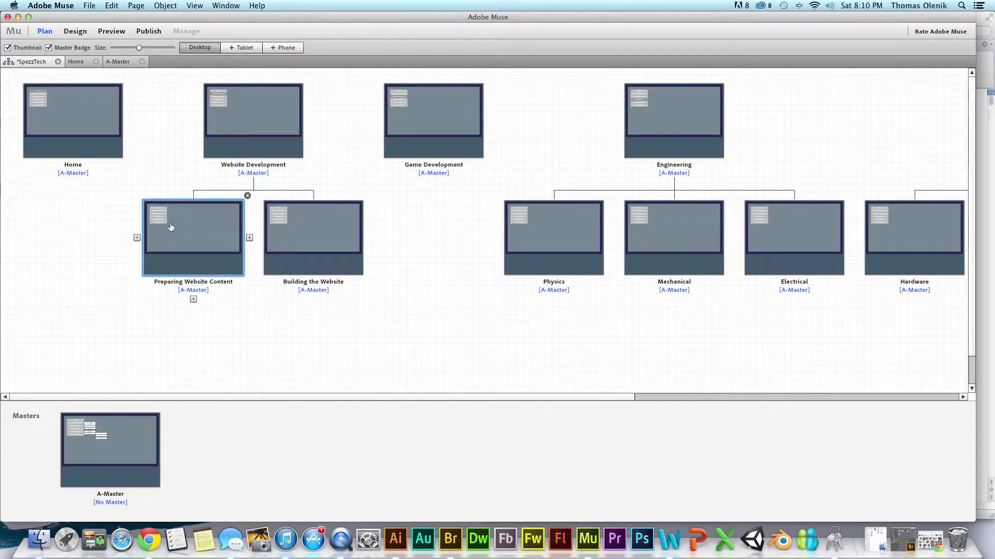
{"action": "mouse_move", "coordinate": [127, 460]}
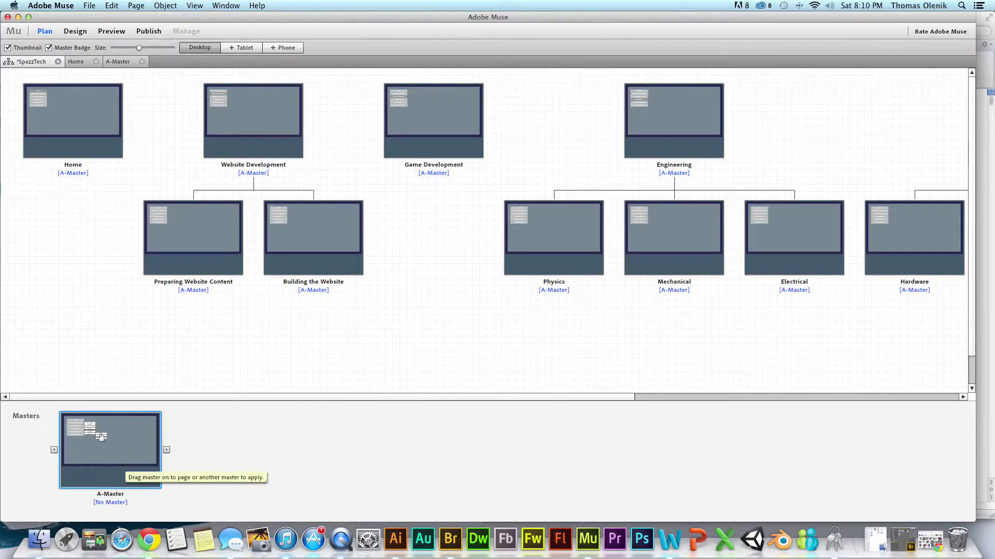
{"action": "mouse_move", "coordinate": [240, 95]}
{"action": "mouse_move", "coordinate": [198, 310]}
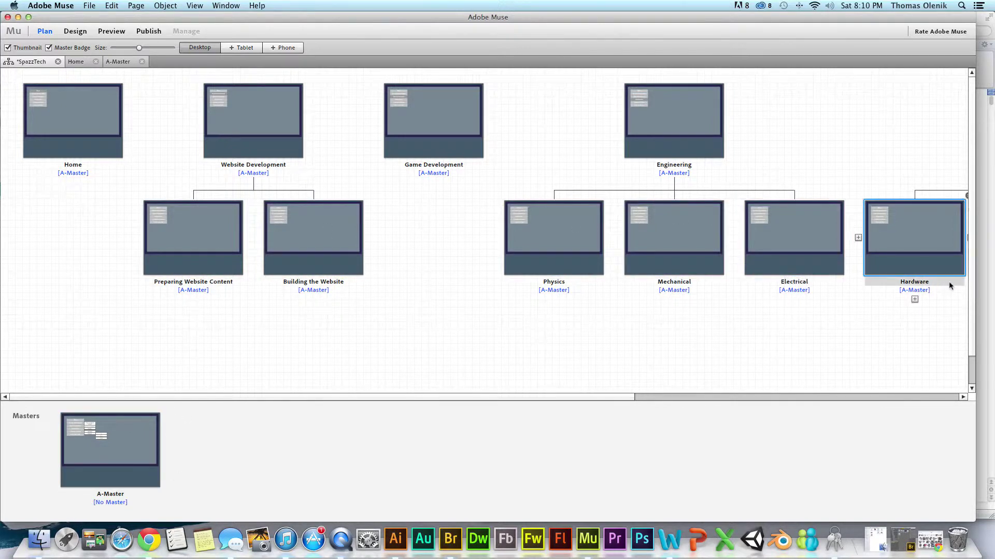
{"action": "mouse_move", "coordinate": [957, 294]}
{"action": "left_click_drag", "start_coordinate": [629, 398], "coordinate": [909, 402]}
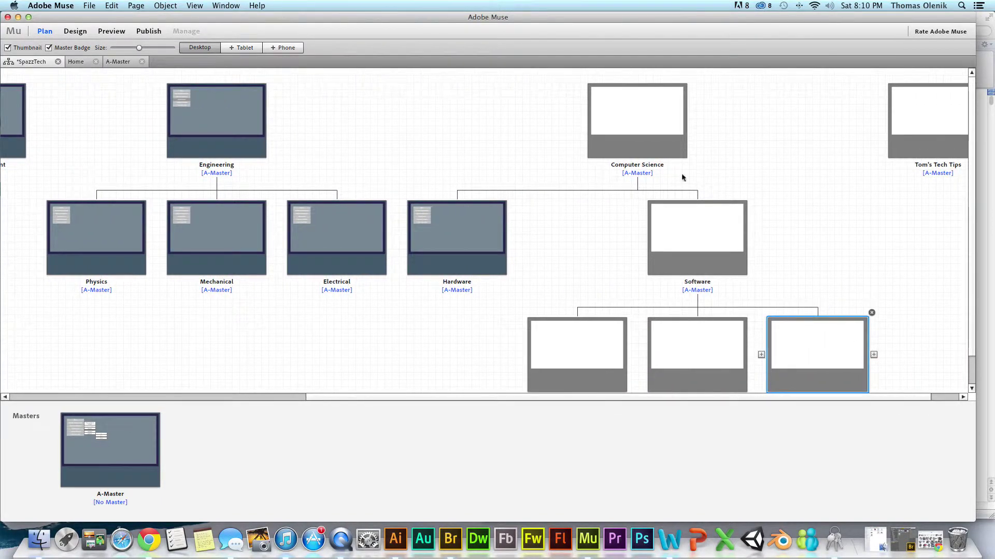
{"action": "mouse_move", "coordinate": [657, 140]}
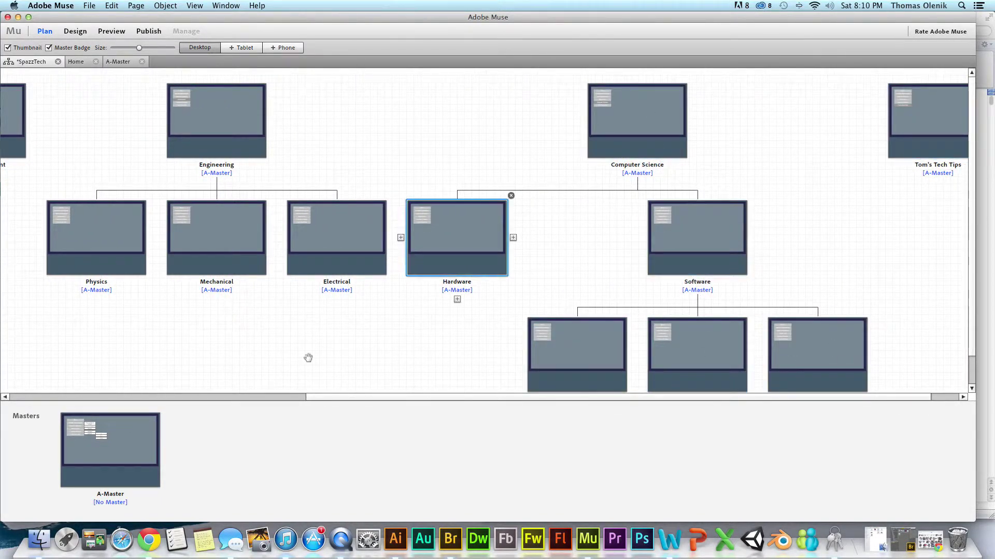
{"action": "left_click_drag", "start_coordinate": [249, 400], "coordinate": [63, 391]}
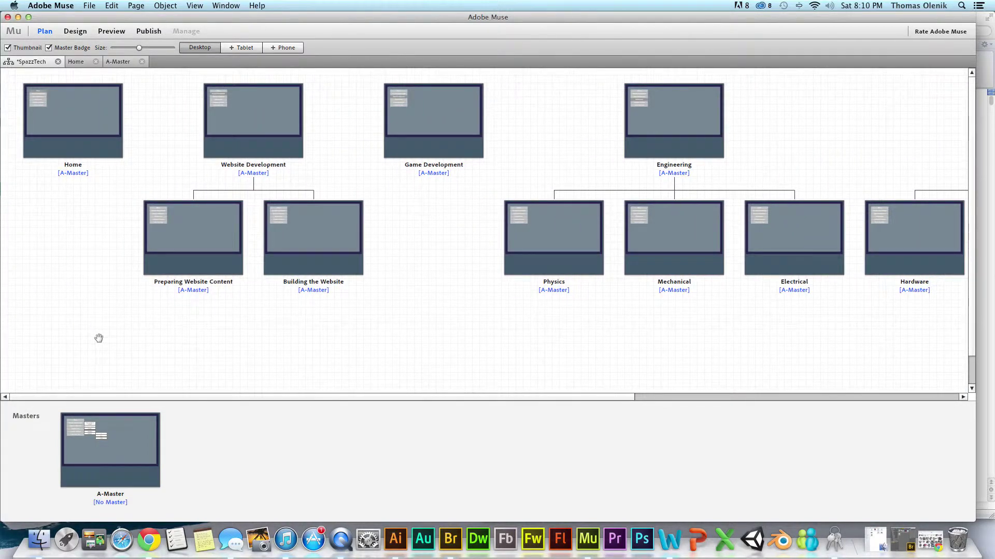